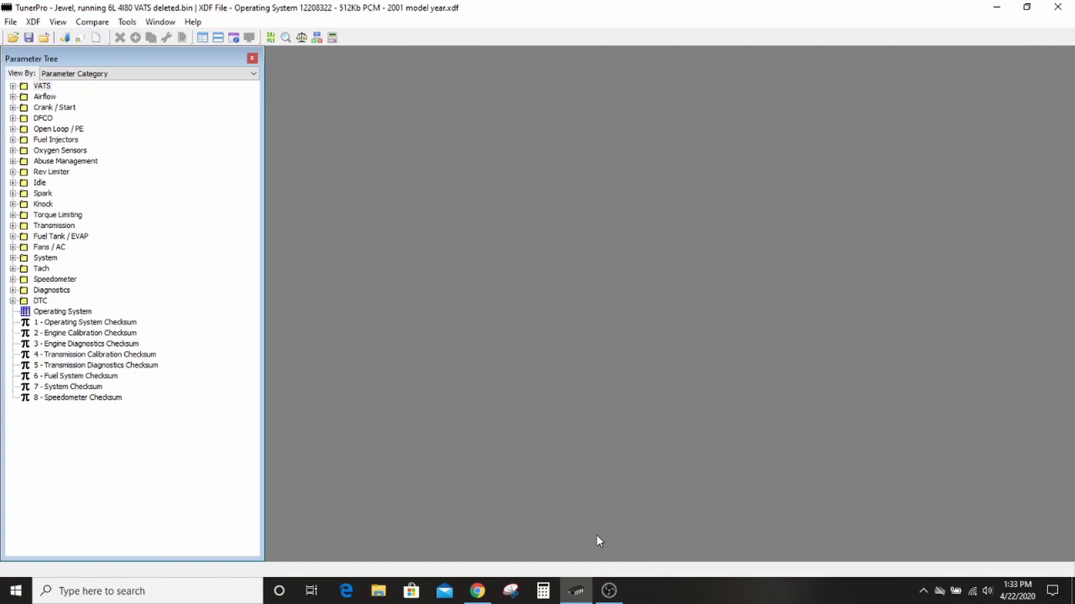
# Step: Switch to the GearHead EFI forum in Chrome and open the TunerPro OBDII Bin Files sub-forum under OBDII Tuning
pyautogui.click(482, 595)
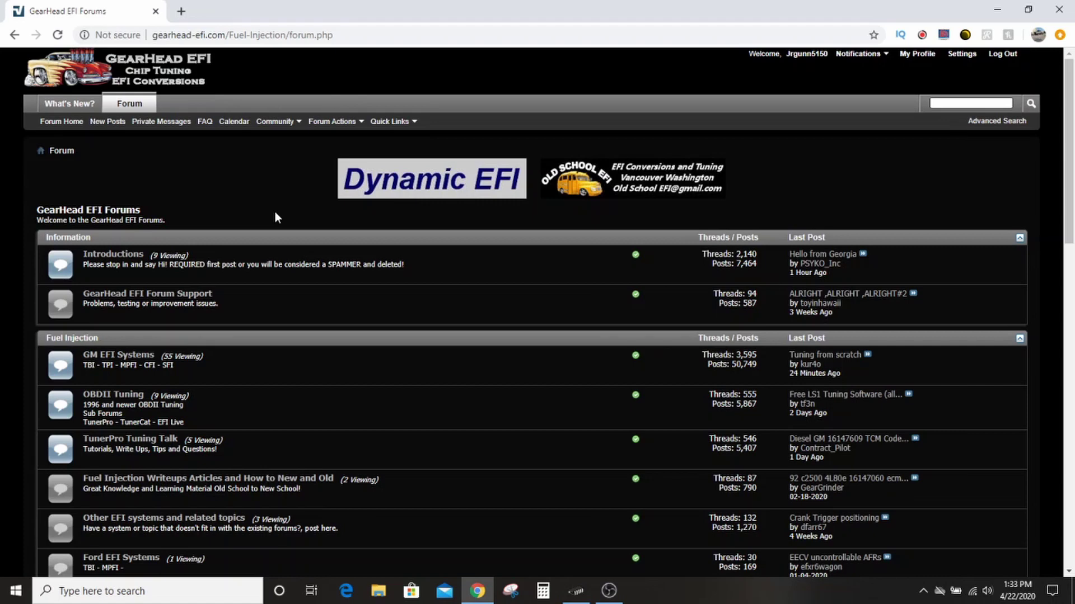
pyautogui.scroll(-2, 244, 181)
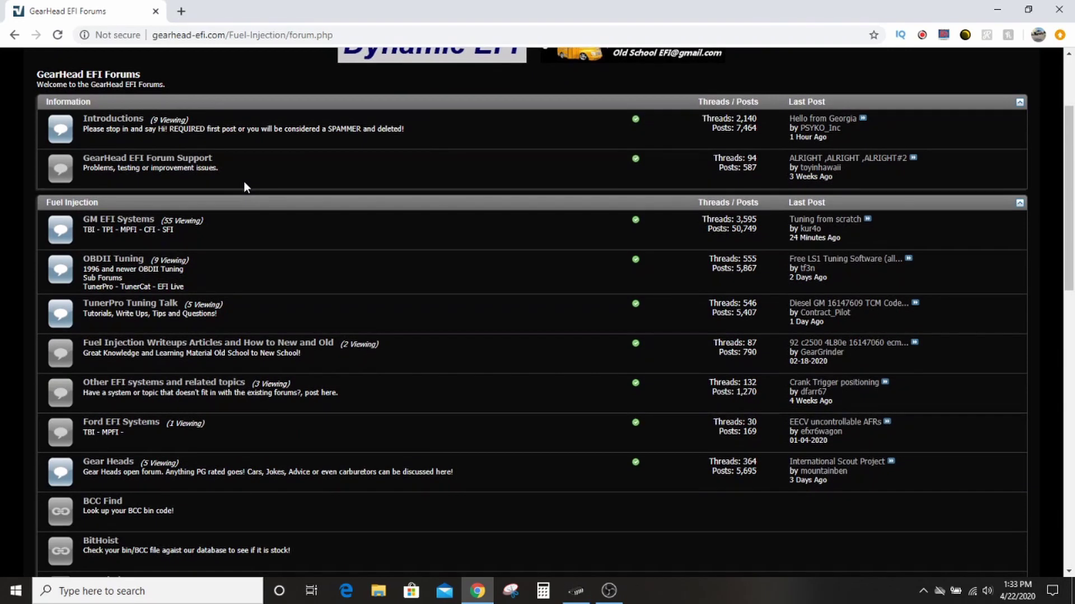
pyautogui.scroll(-1, 244, 181)
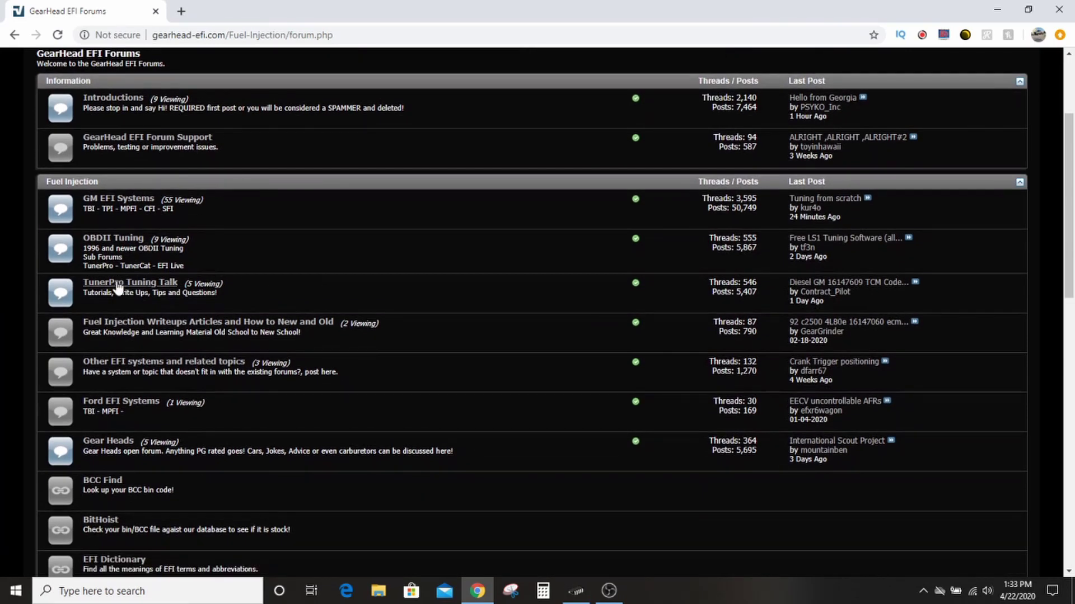
pyautogui.click(128, 240)
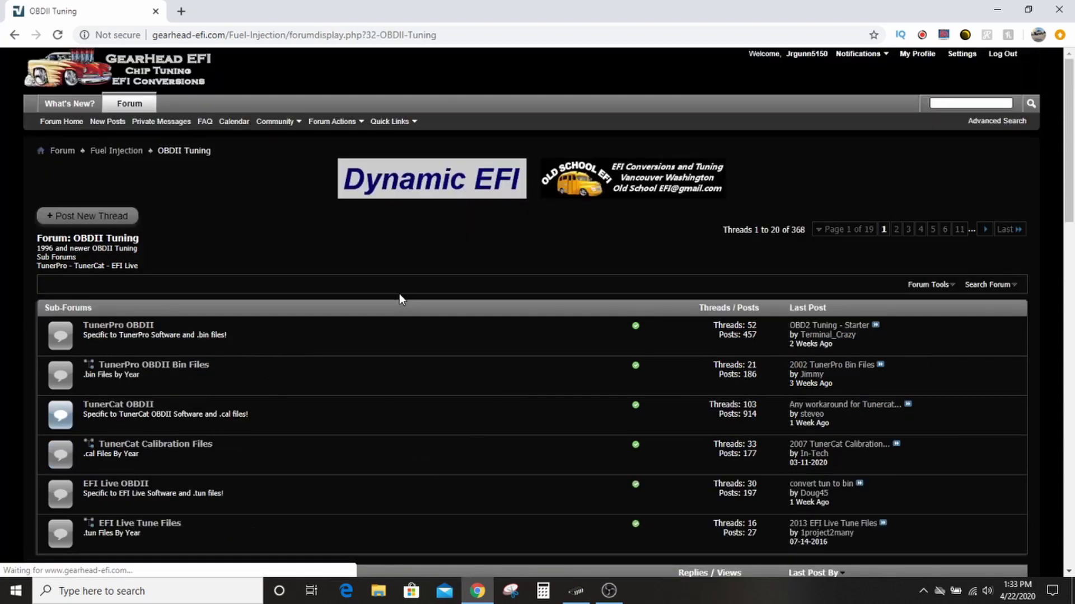
pyautogui.scroll(-1, 398, 297)
pyautogui.scroll(-1, 389, 295)
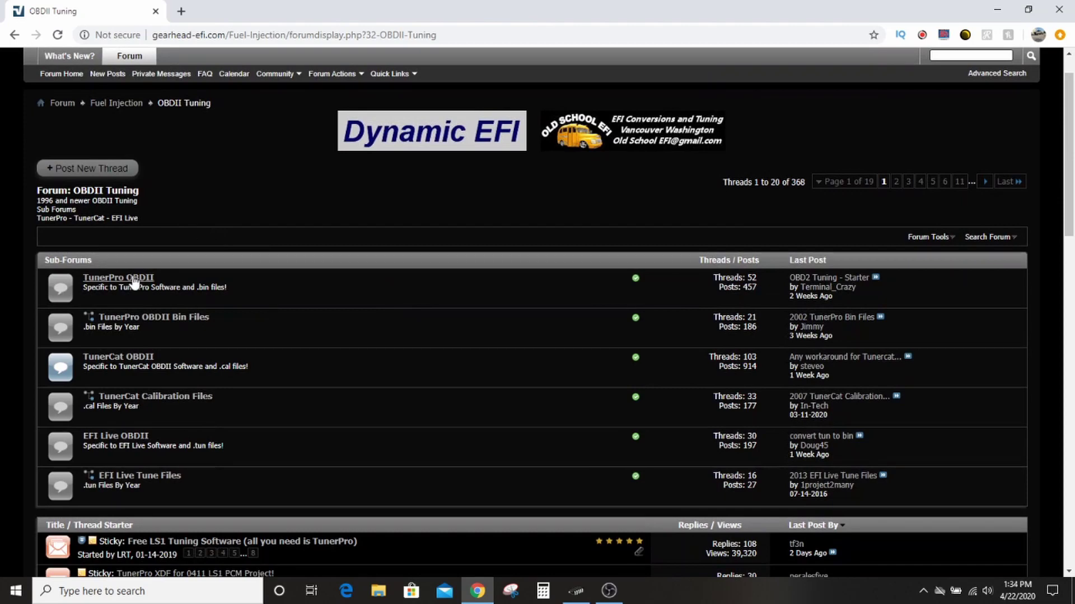
pyautogui.click(183, 318)
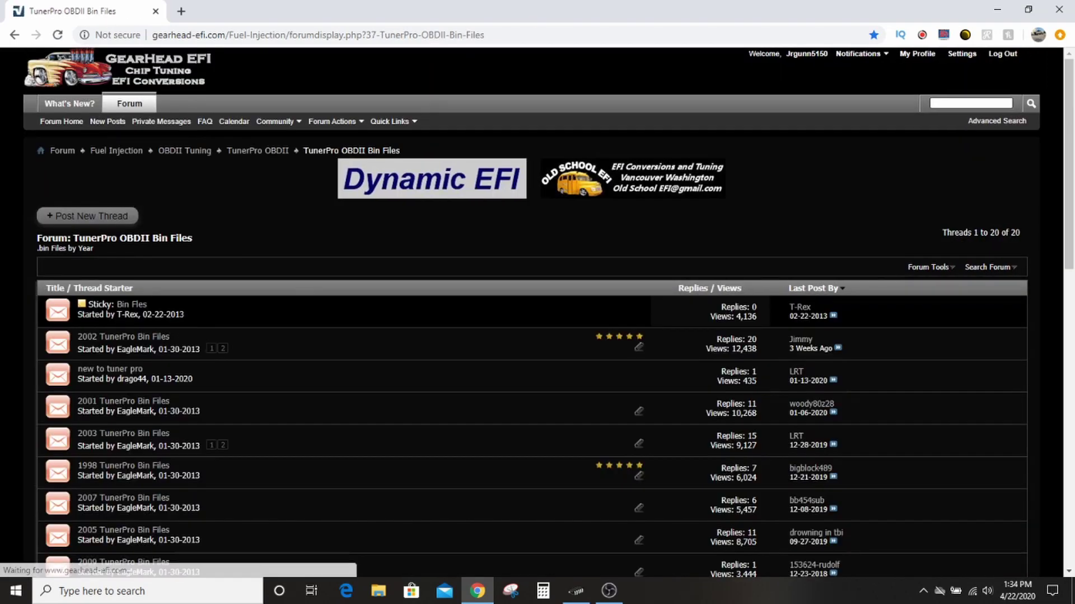
pyautogui.scroll(-1, 339, 294)
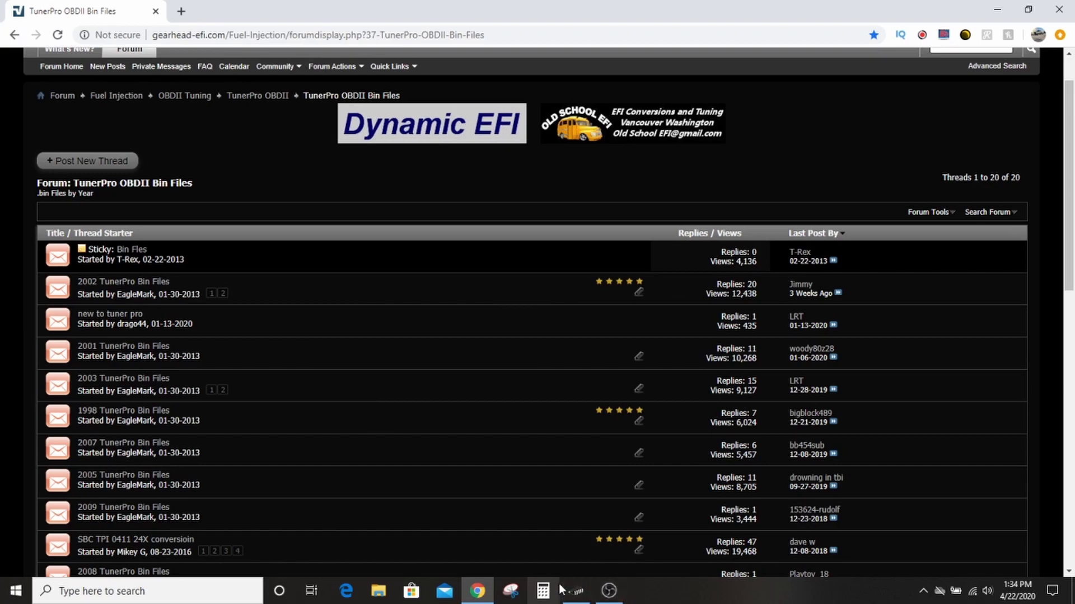
# Step: Switch to TunerPro and load the XDF definition "Operating System 12208322 - 512Kb PCM - 2001 model year.xdf"
pyautogui.click(576, 591)
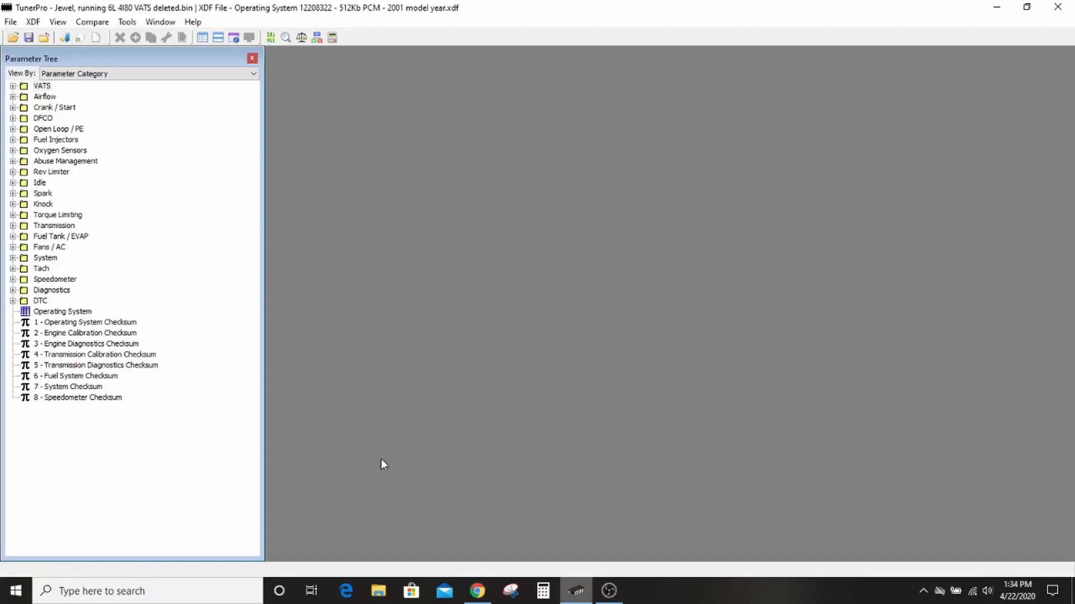
pyautogui.click(33, 22)
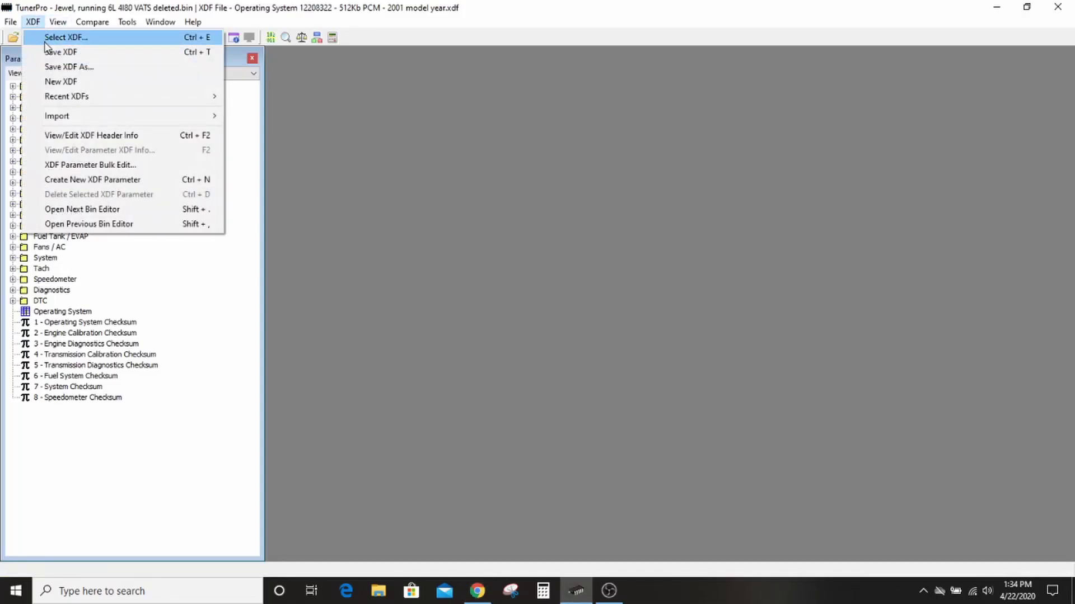
pyautogui.click(66, 37)
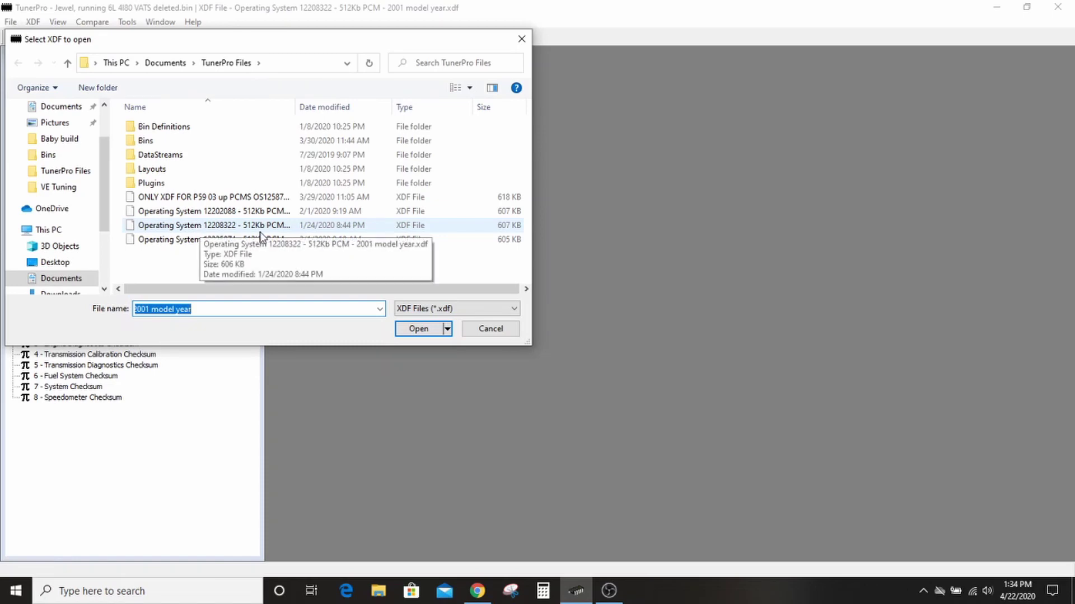
pyautogui.doubleClick(203, 226)
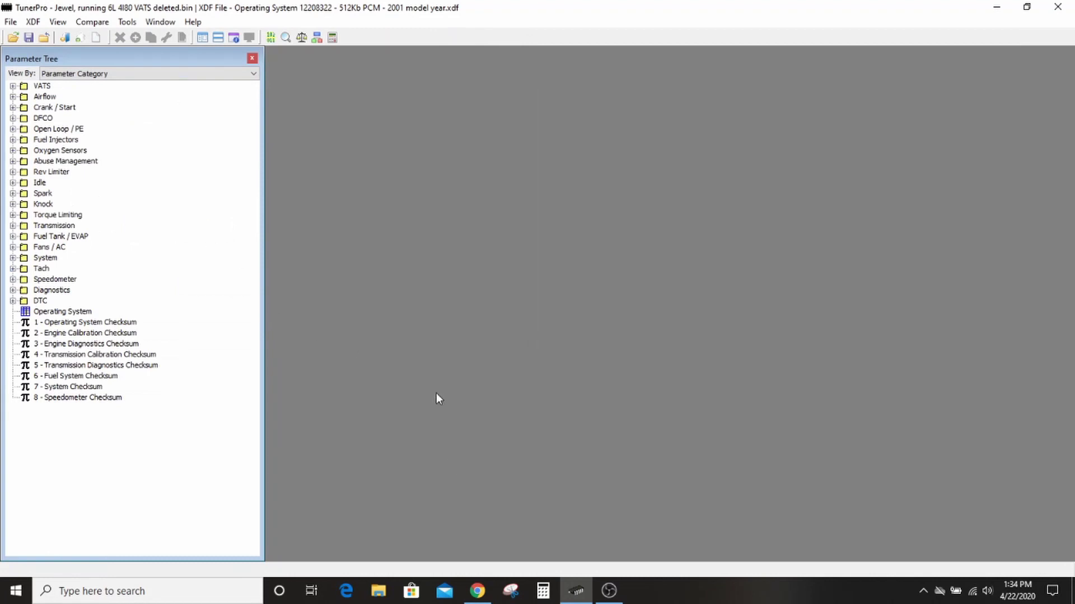
# Step: Back in Chrome, browse the 2001 TunerPro Bin Files thread and download "2001 Chevrolet Silverado Truck Automatic LQ4 6.0 Litre (12208322).bin"
pyautogui.click(479, 592)
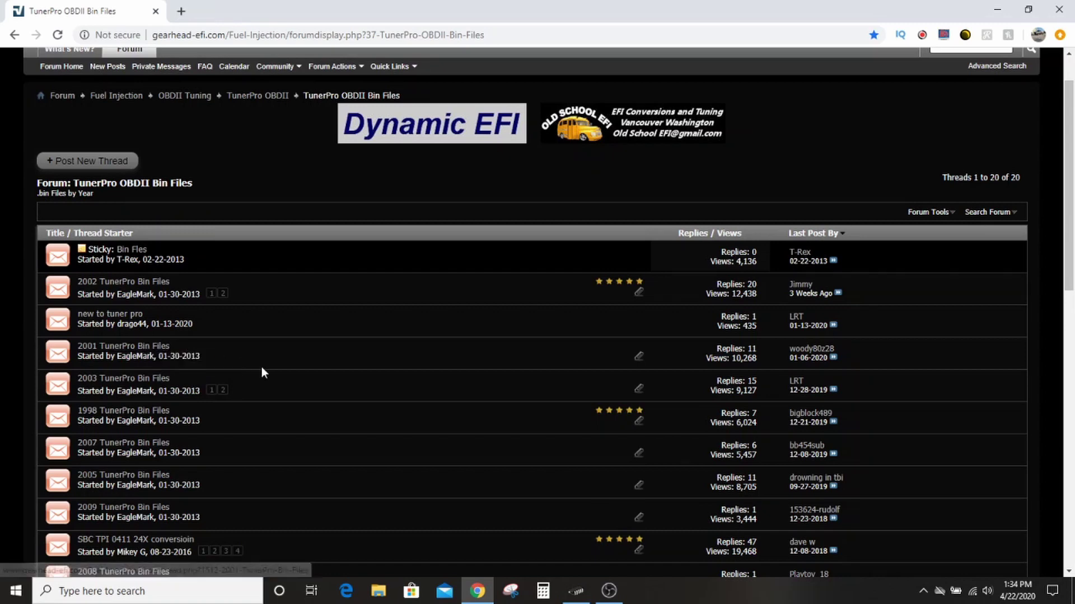
pyautogui.click(161, 347)
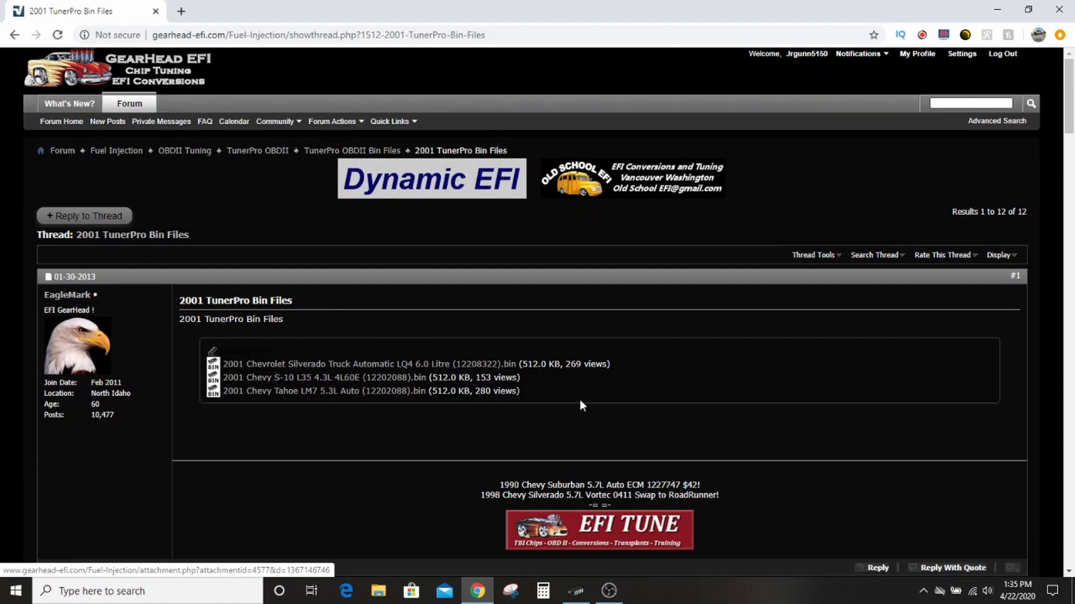
pyautogui.scroll(-8, 422, 428)
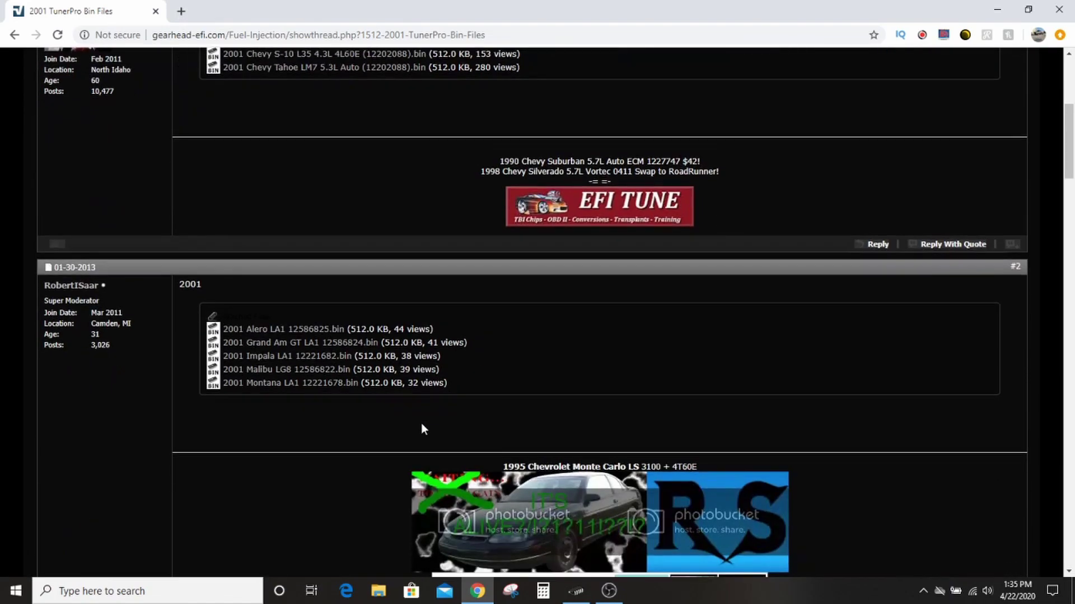
pyautogui.scroll(-5, 422, 429)
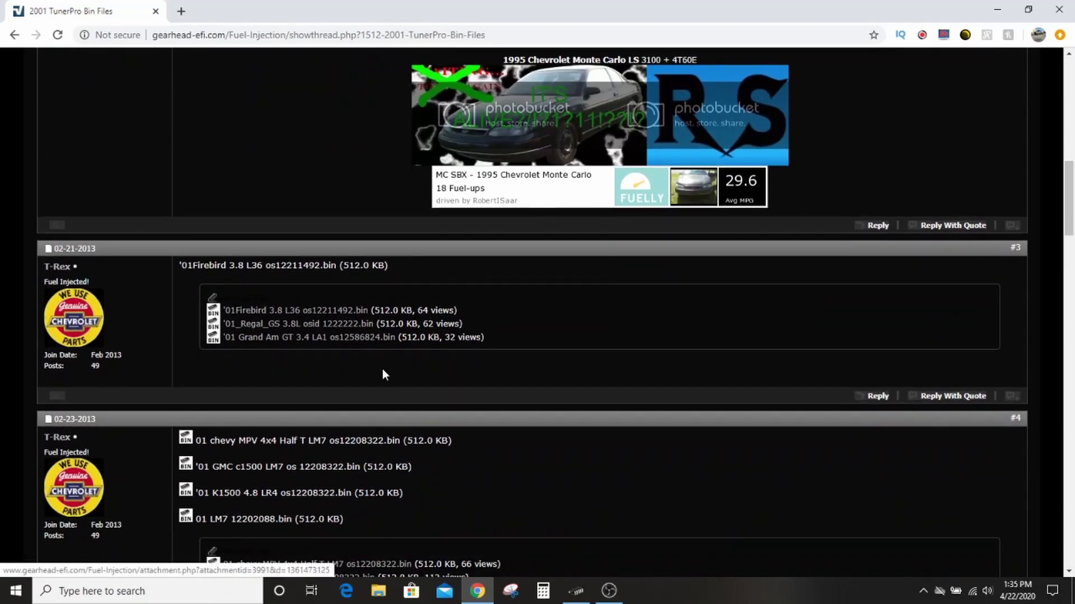
pyautogui.scroll(-3, 384, 374)
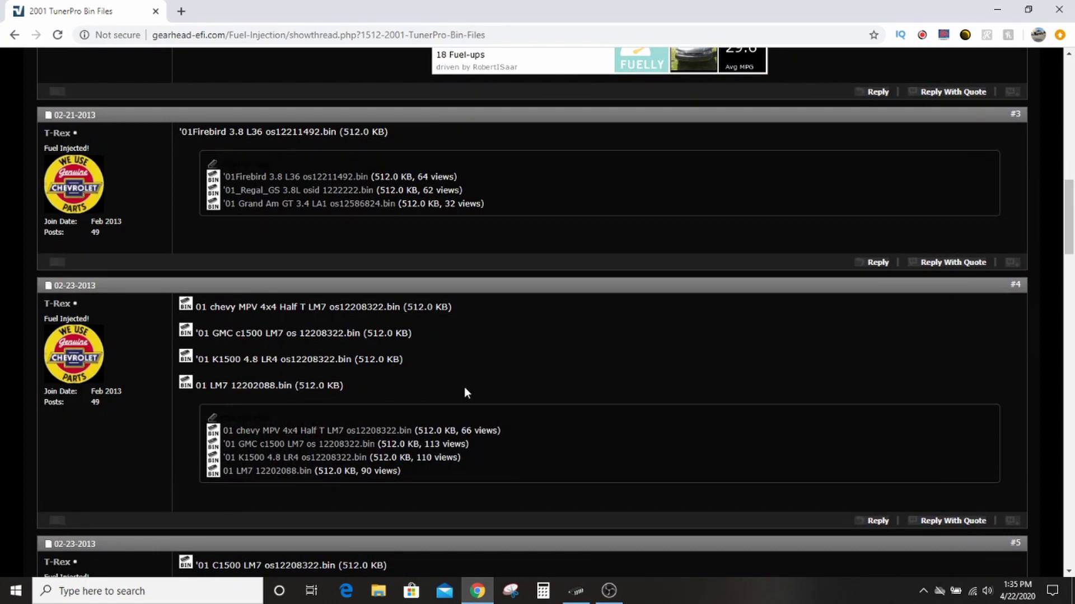
pyautogui.scroll(-3, 578, 364)
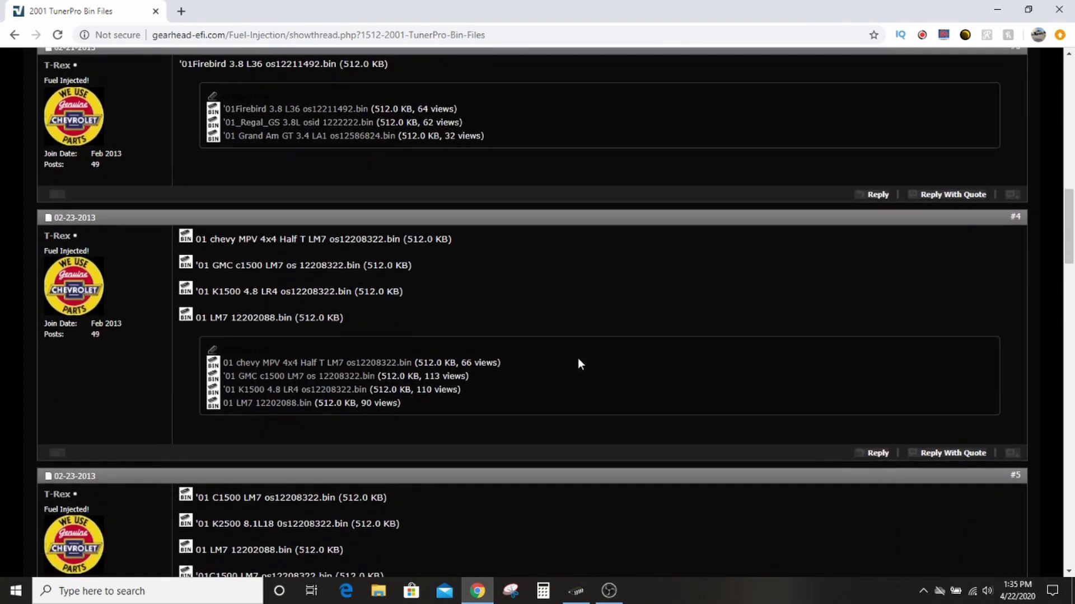
pyautogui.scroll(20, 577, 364)
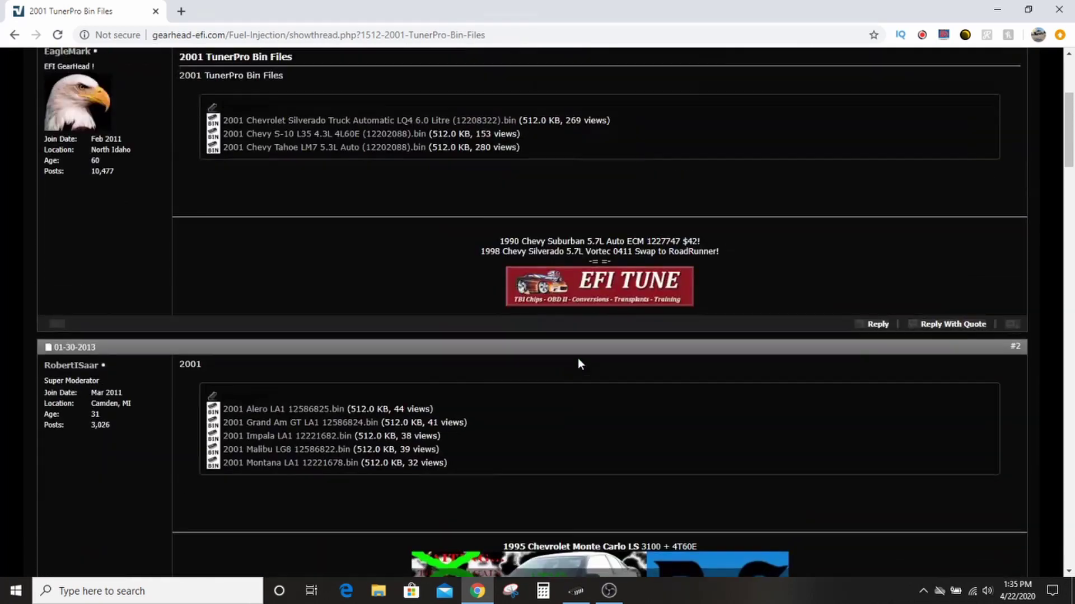
pyautogui.scroll(1, 578, 361)
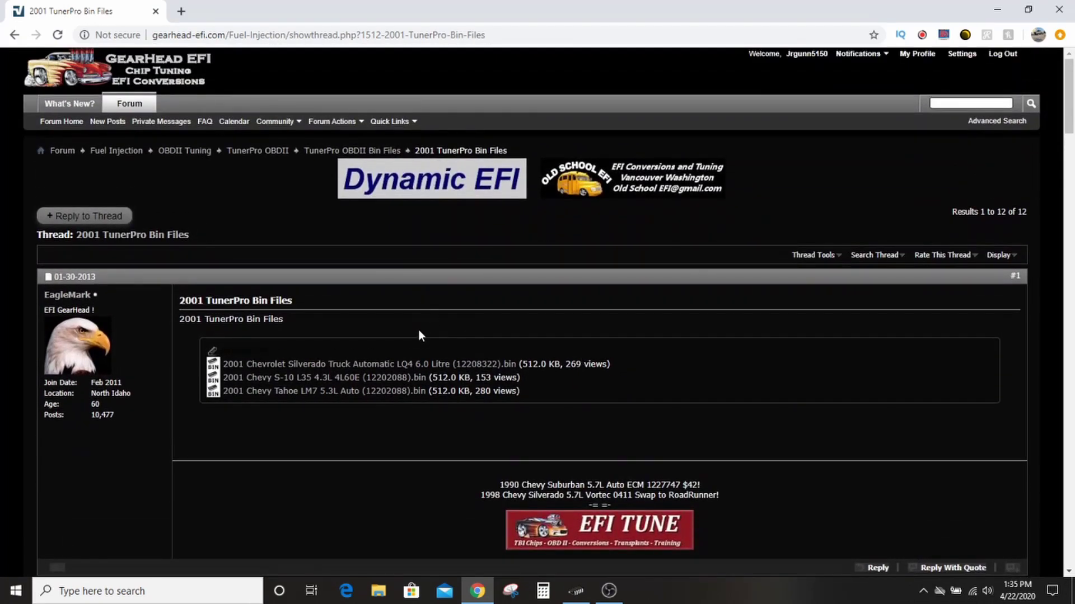
pyautogui.click(418, 365)
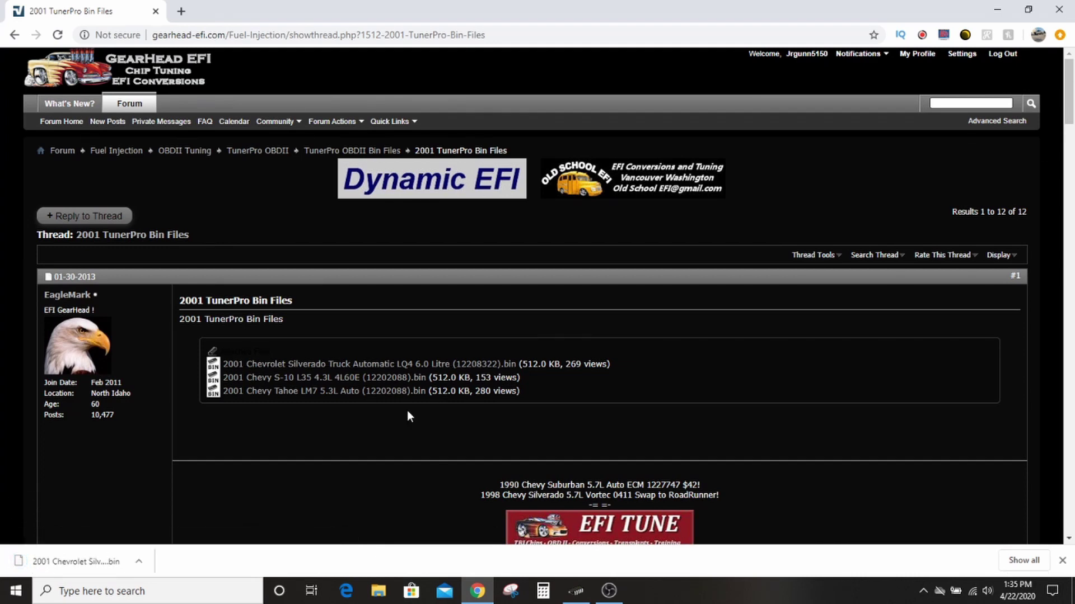
# Step: Switch to TunerPro and open the 2001 Chevrolet Silverado Truck Automatic LQ4 6.0 Litre (12208322) bin from the Downloads folder
pyautogui.click(581, 592)
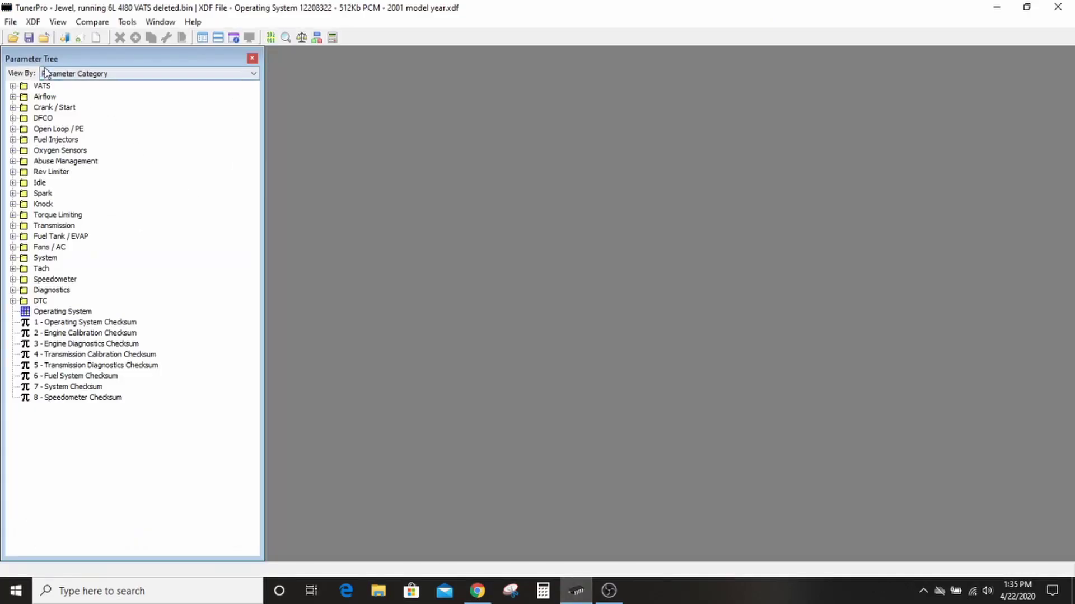
pyautogui.click(15, 25)
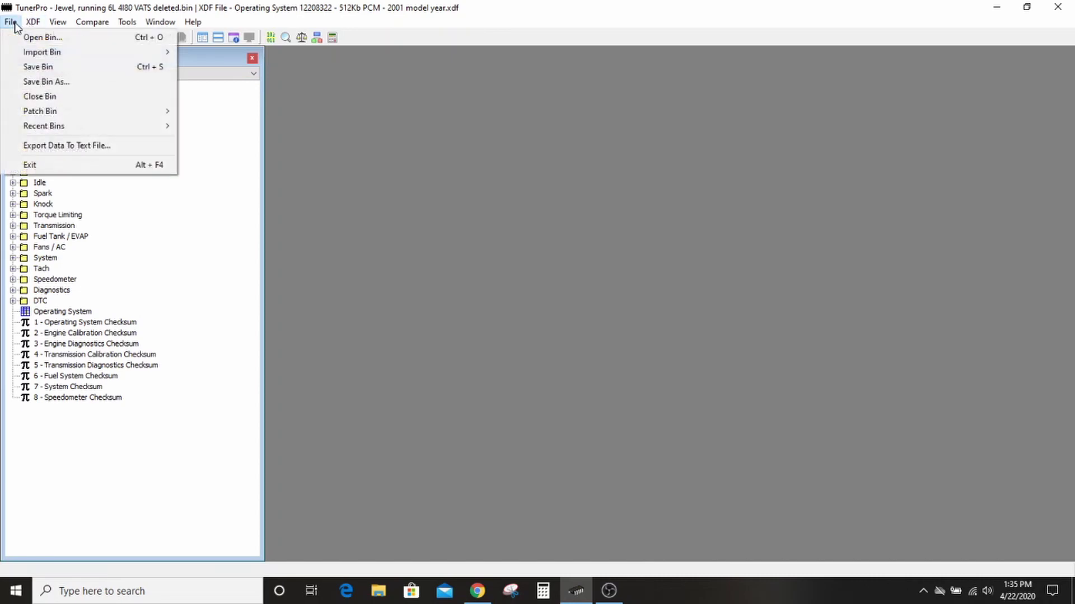
pyautogui.click(29, 38)
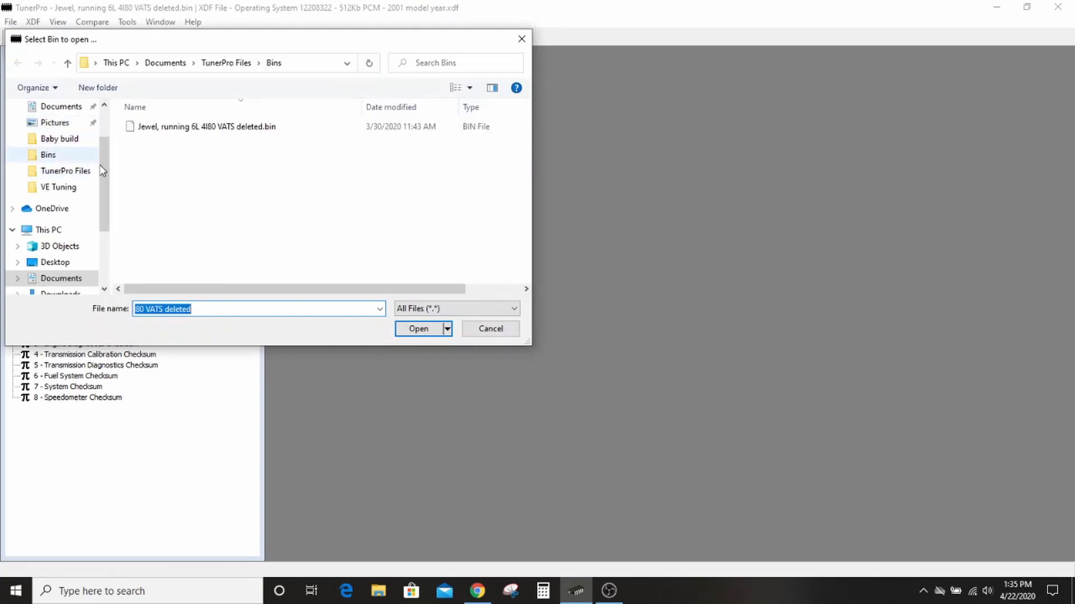
pyautogui.moveTo(102, 171); pyautogui.dragTo(102, 141)
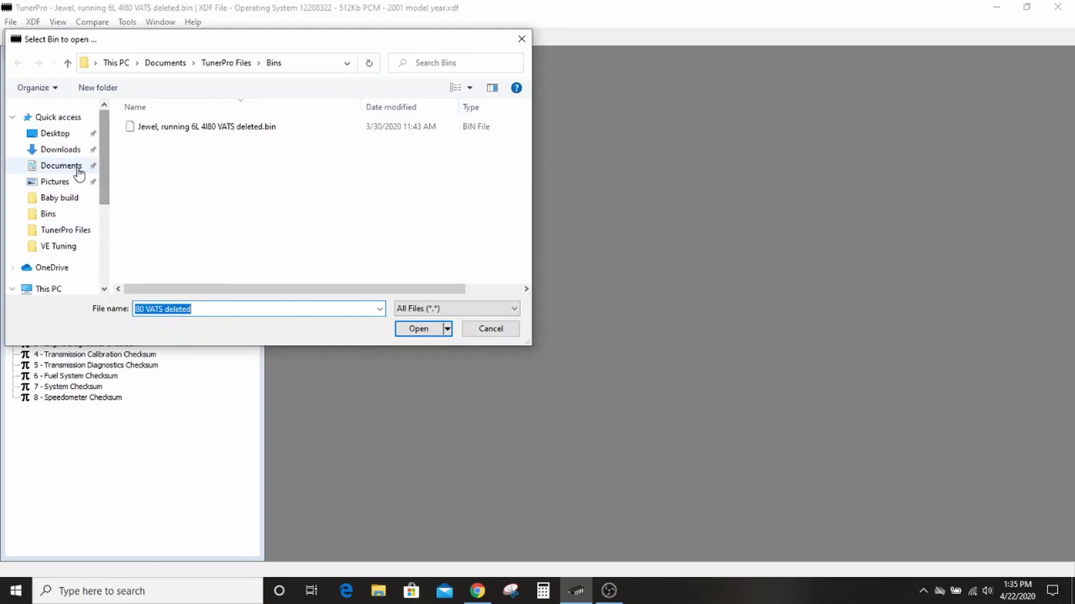
pyautogui.click(58, 149)
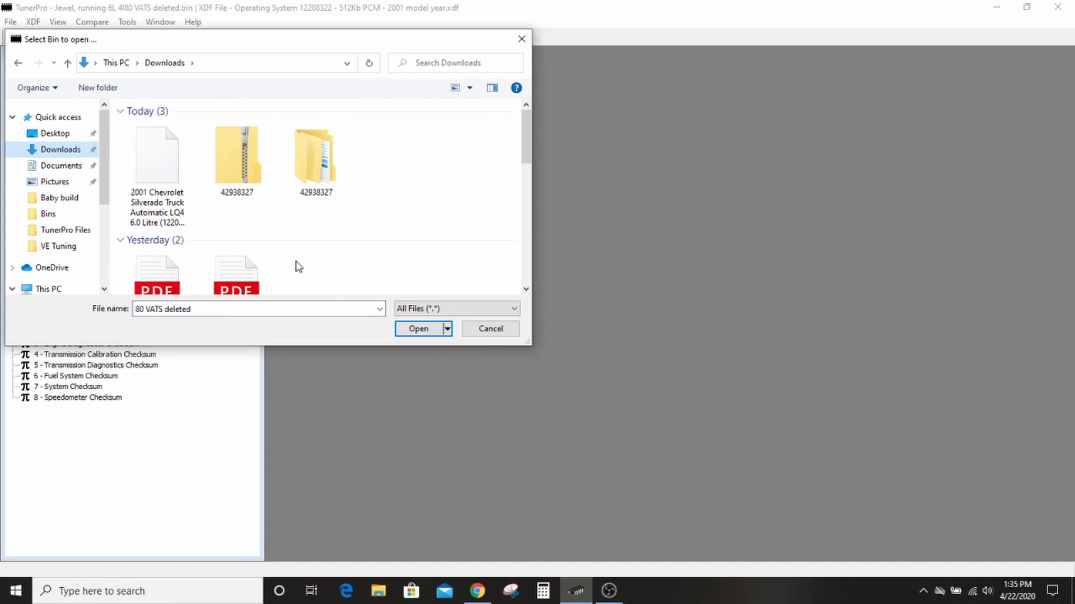
pyautogui.doubleClick(182, 170)
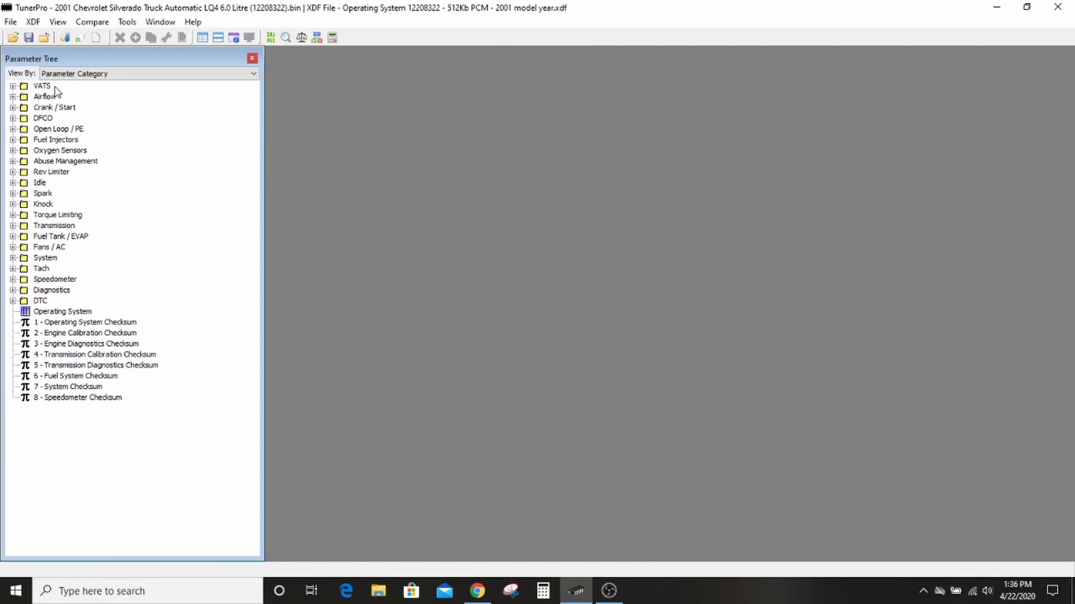
# Step: View the parameter tree by Parameter Type and return it to Parameter Category
pyautogui.click(255, 75)
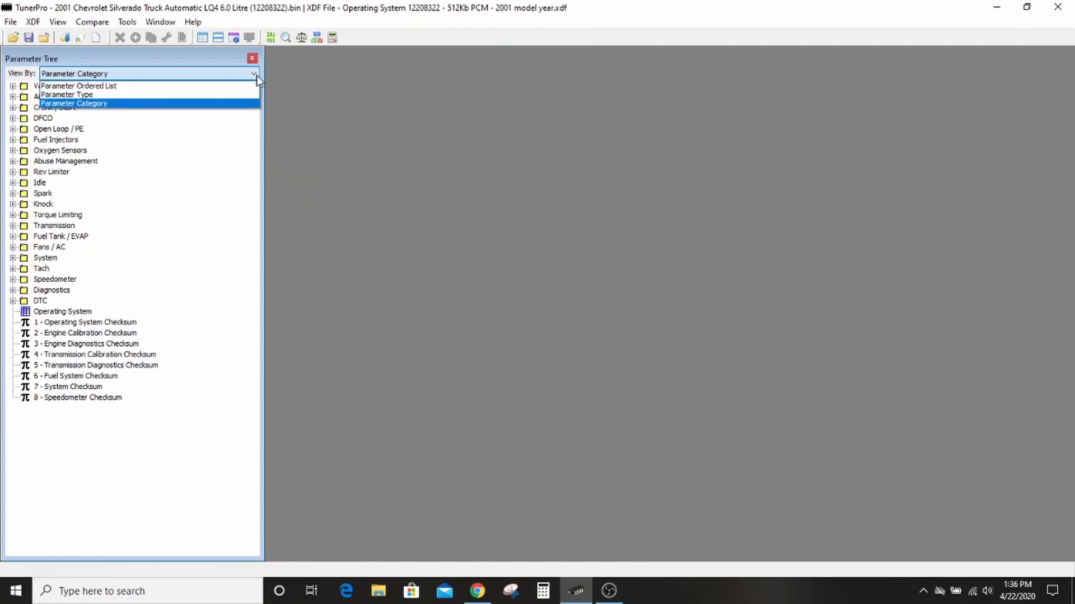
pyautogui.click(230, 94)
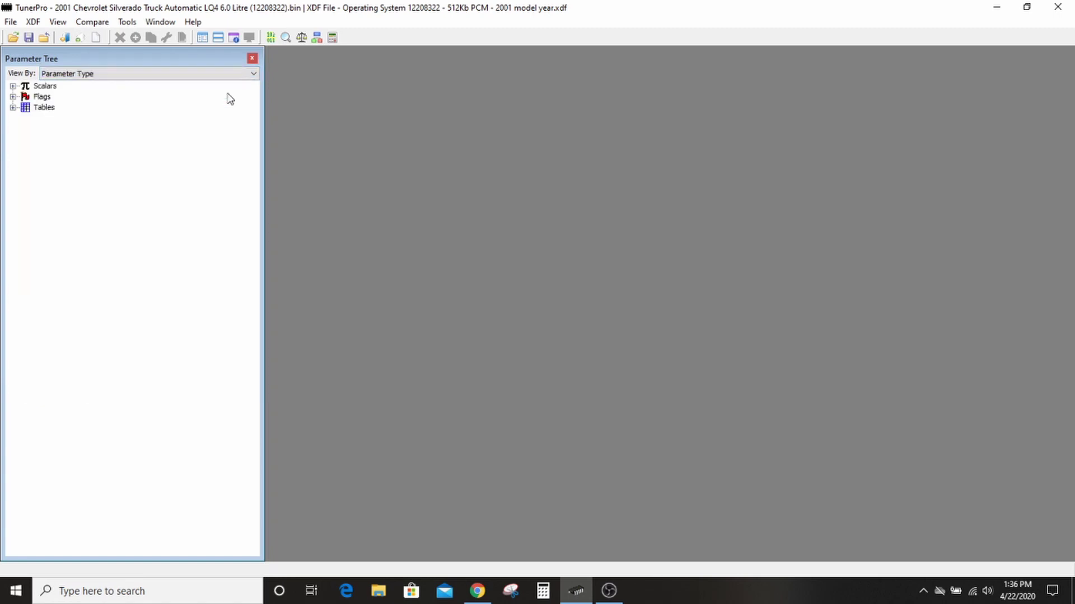
pyautogui.click(255, 75)
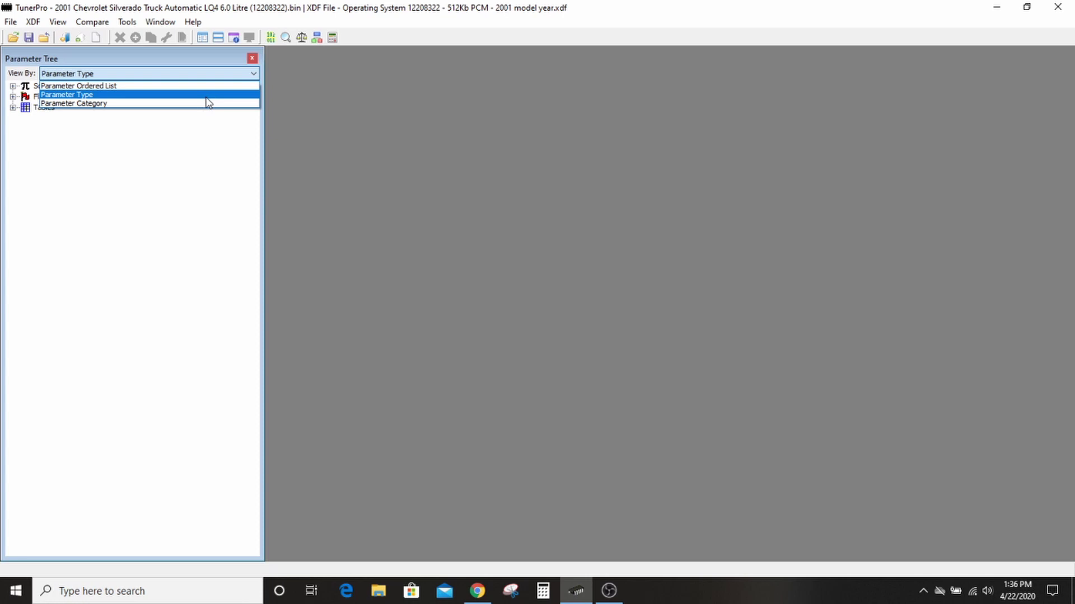
pyautogui.click(208, 104)
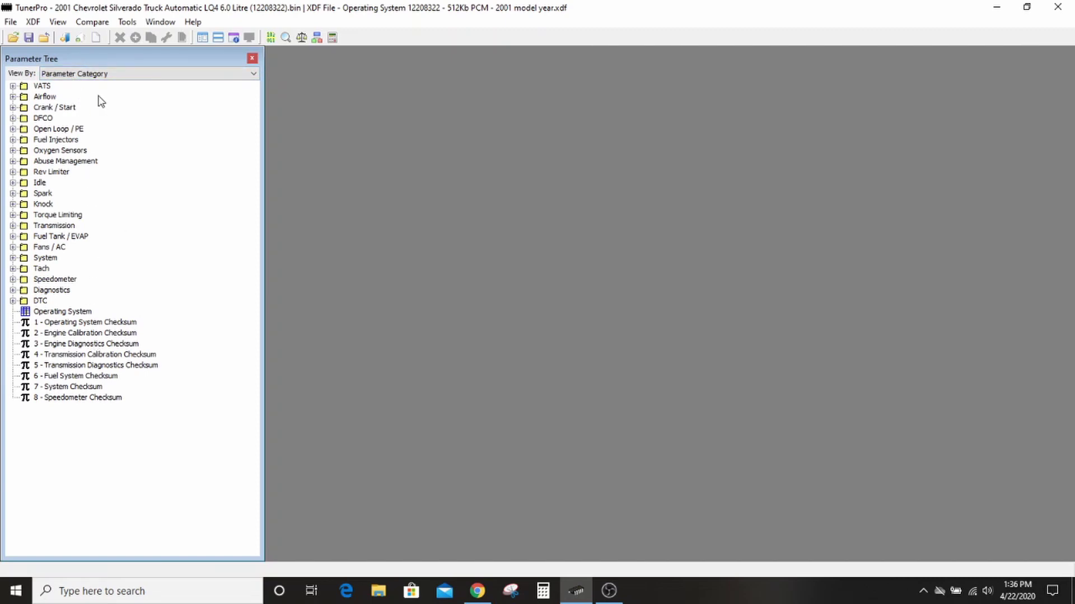
# Step: Set the G1201 - VATS (Vehicle Anti Theft System) parameter to 2 to disable VATS, and save the parameter
pyautogui.click(13, 87)
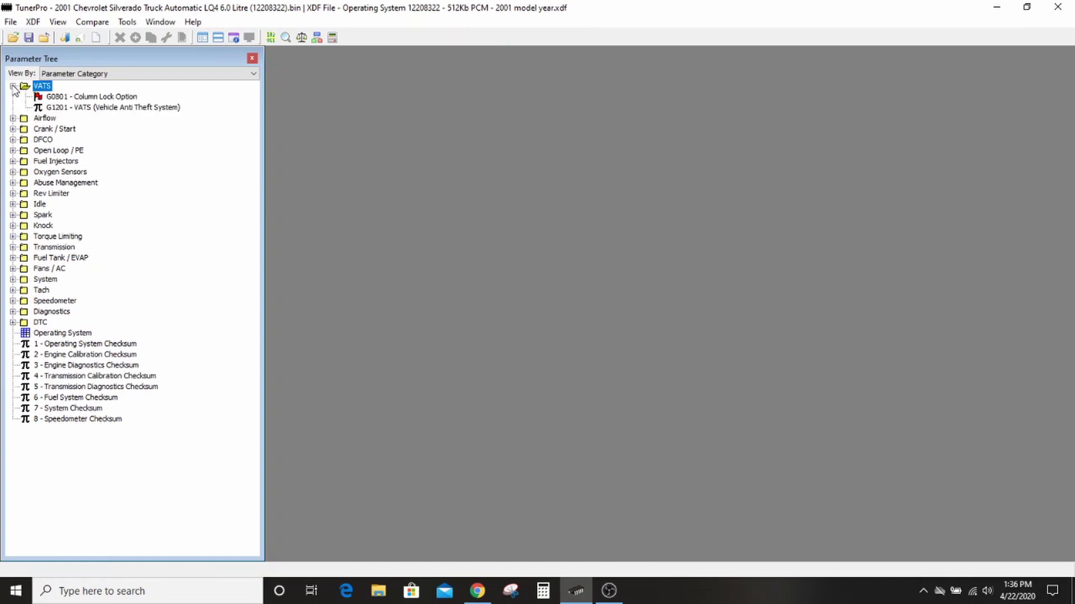
pyautogui.click(106, 110)
pyautogui.doubleClick(112, 109)
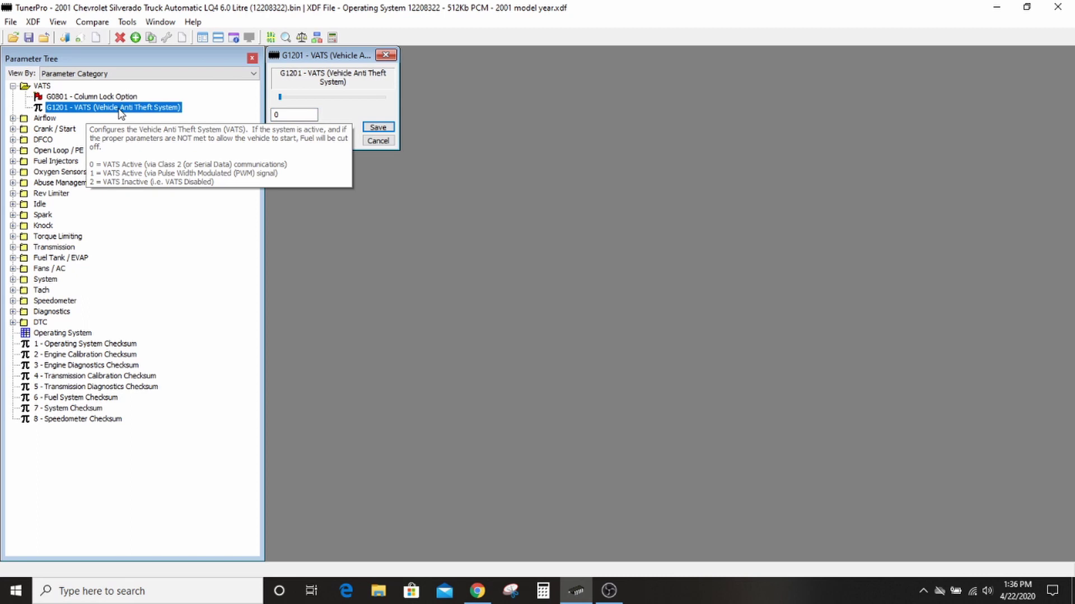
pyautogui.moveTo(165, 110)
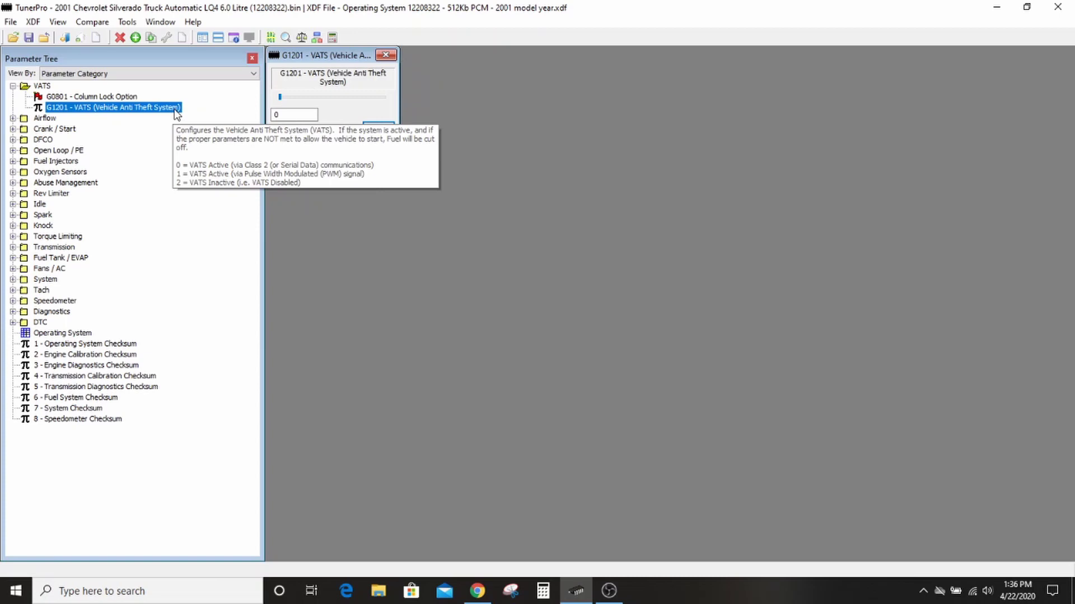
pyautogui.doubleClick(274, 114)
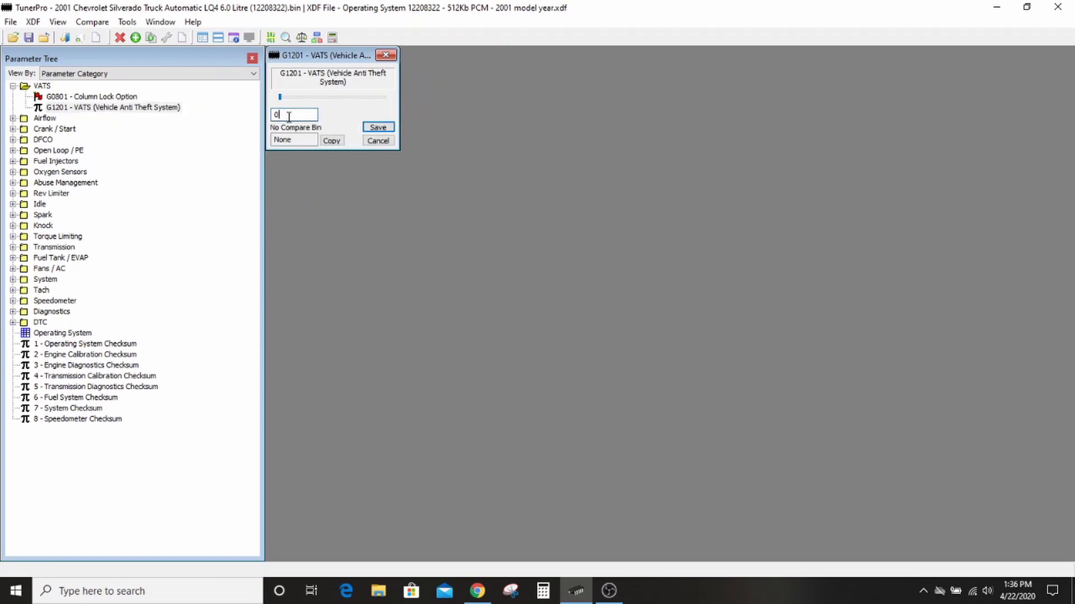
pyautogui.write('2')
pyautogui.click(377, 128)
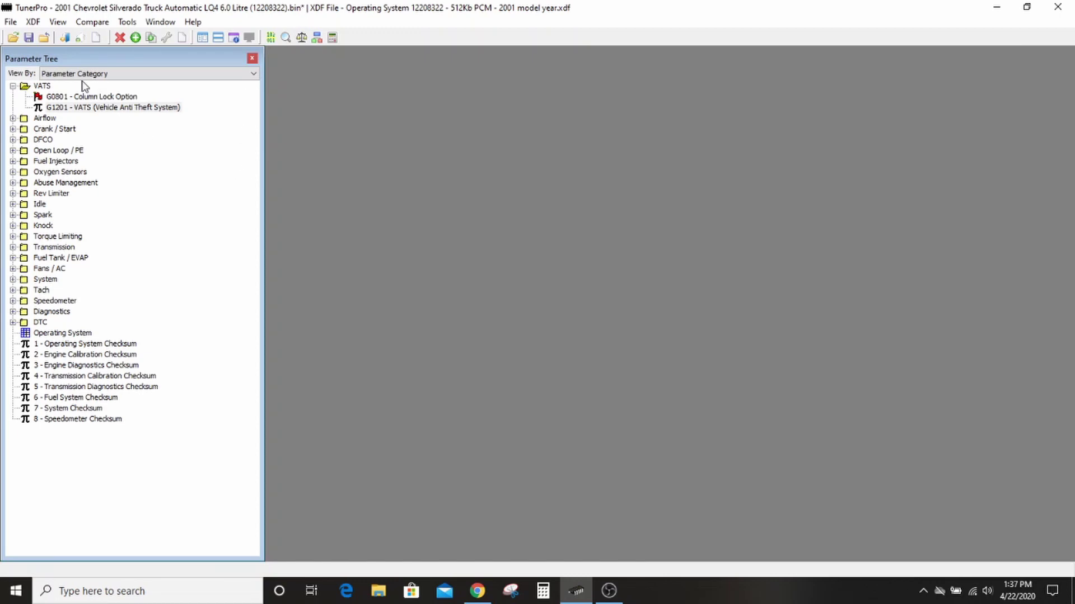
# Step: Save the modified bin as a new file named "Youtube tutorial vats deleted (12208322)" in the Downloads folder
pyautogui.click(13, 22)
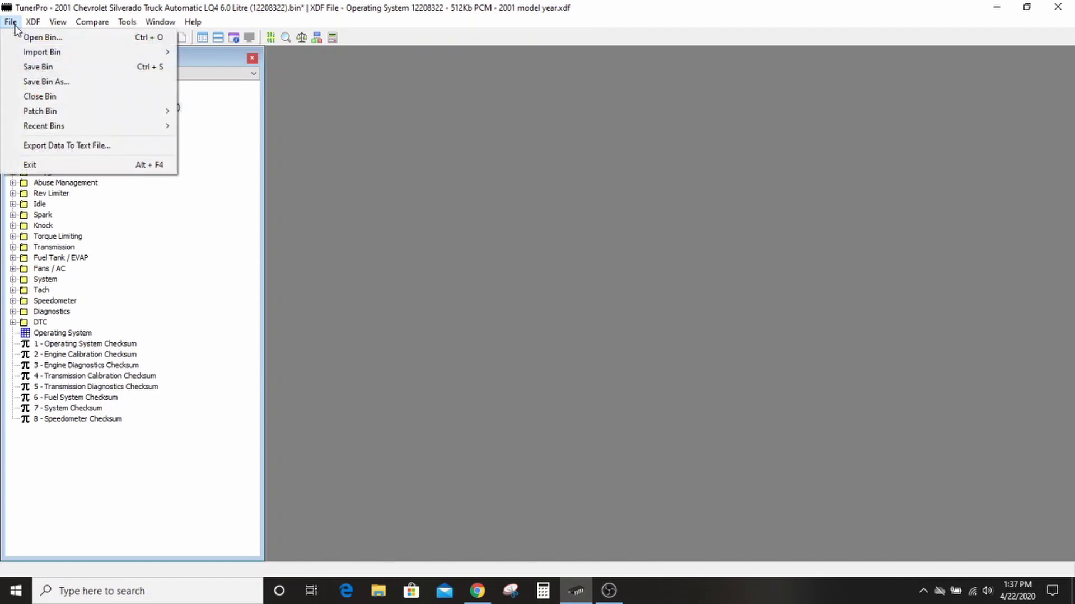
pyautogui.click(38, 83)
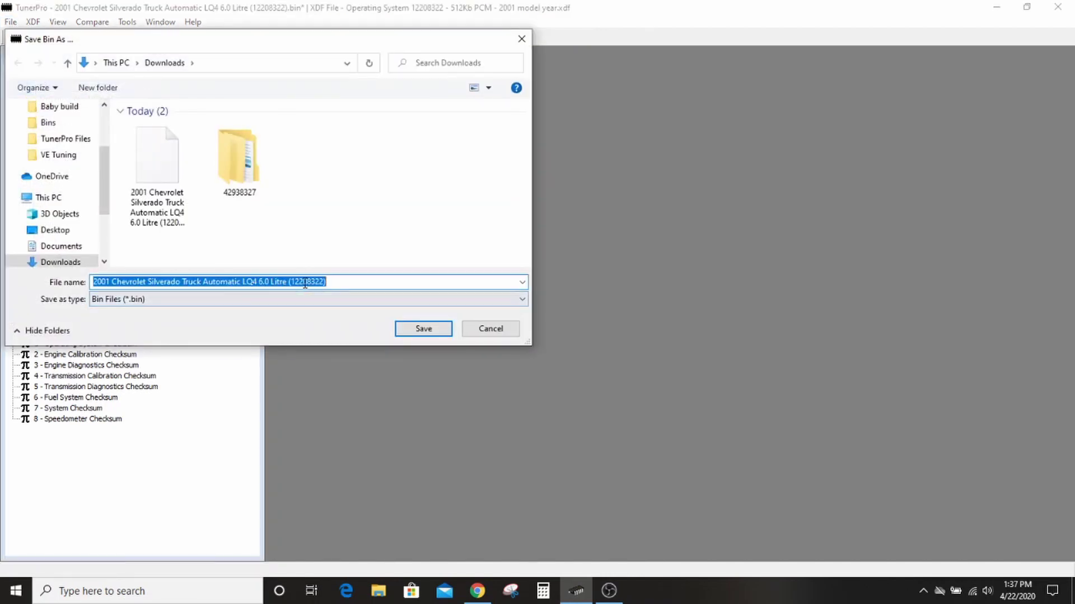
pyautogui.click(287, 282)
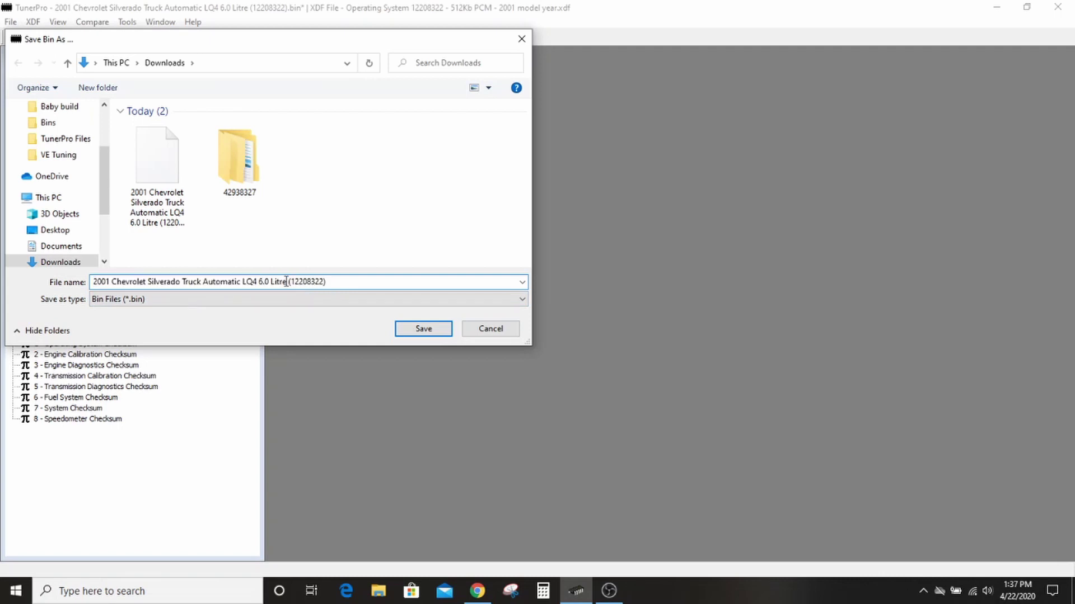
pyautogui.moveTo(286, 282); pyautogui.dragTo(71, 250)
pyautogui.write('Youtube tut')
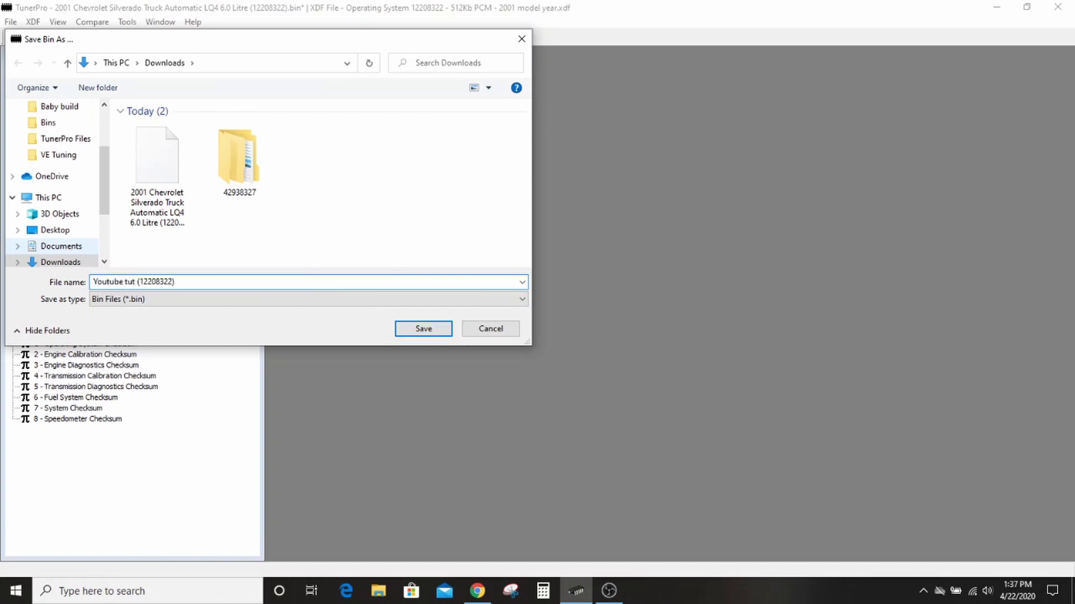
pyautogui.write('orial vats dele')
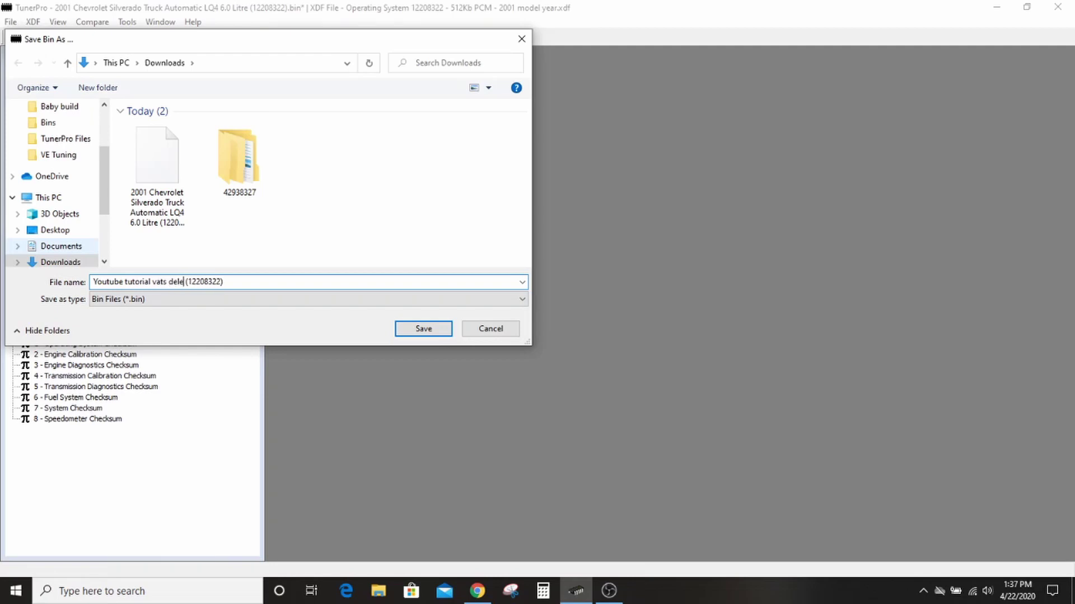
pyautogui.write('ted')
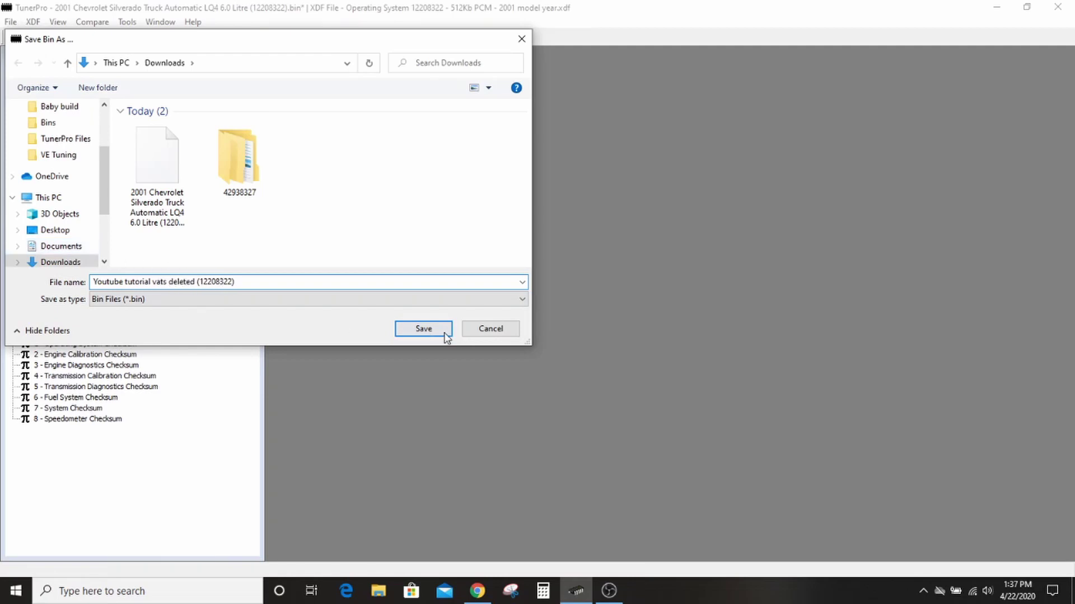
pyautogui.click(445, 336)
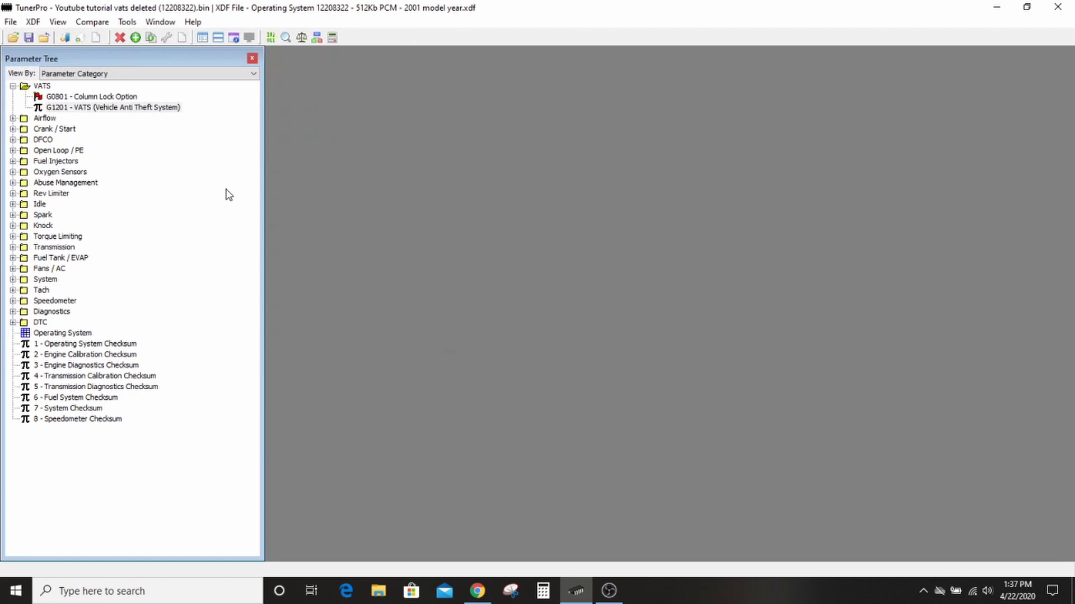
# Step: In the DTC category, examine the C6002 - Malfunction Indicator Lamp (MIL) Enable / Disable table through its list of trouble codes and close it
pyautogui.click(13, 323)
pyautogui.doubleClick(112, 344)
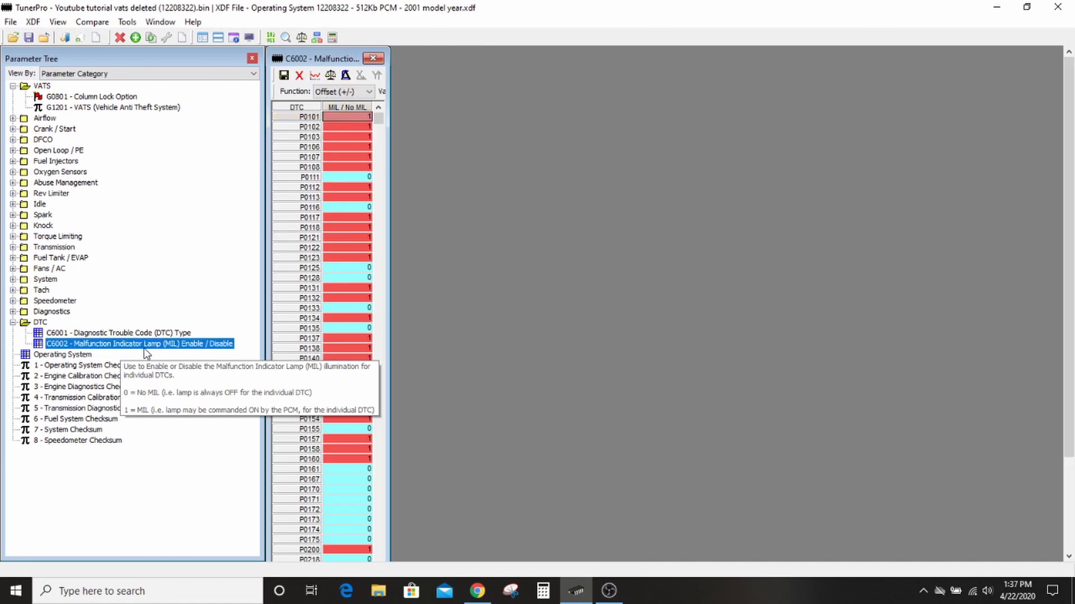
pyautogui.moveTo(224, 351)
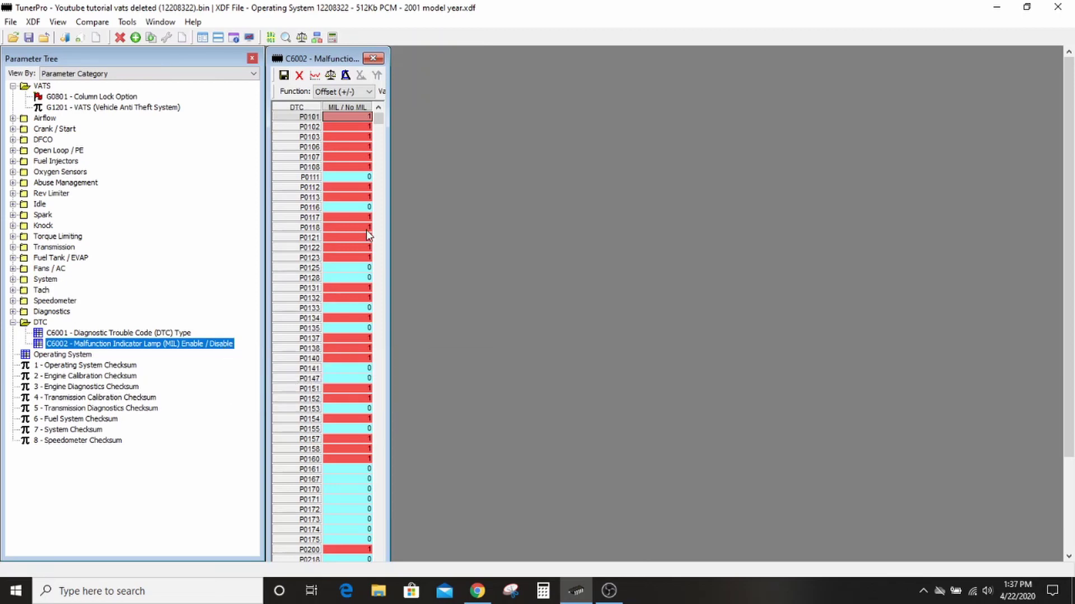
pyautogui.moveTo(390, 191); pyautogui.dragTo(410, 188)
pyautogui.scroll(-20, 323, 254)
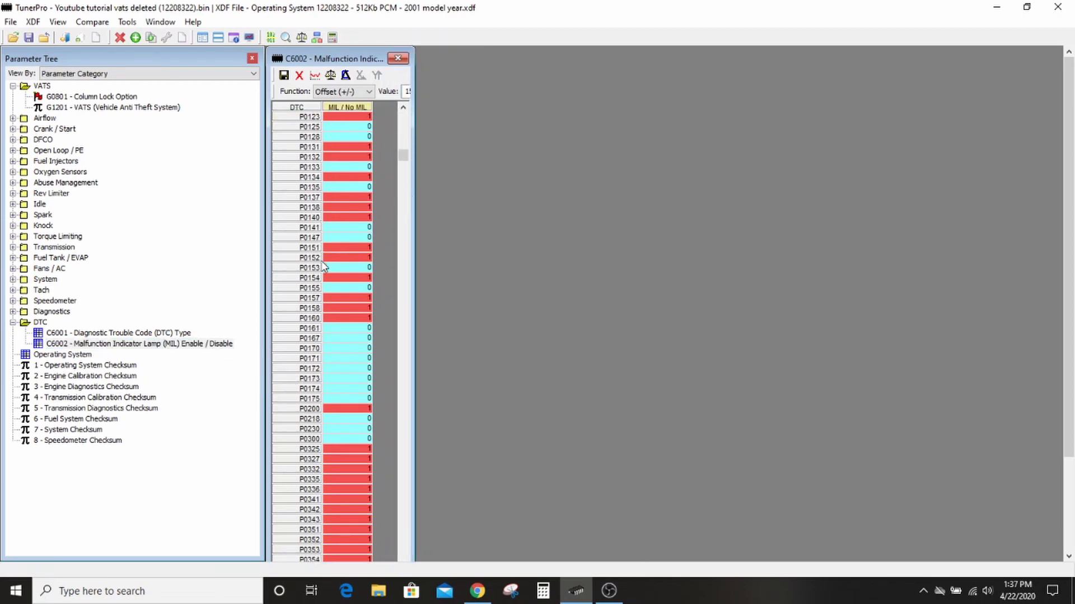
pyautogui.scroll(-20, 323, 265)
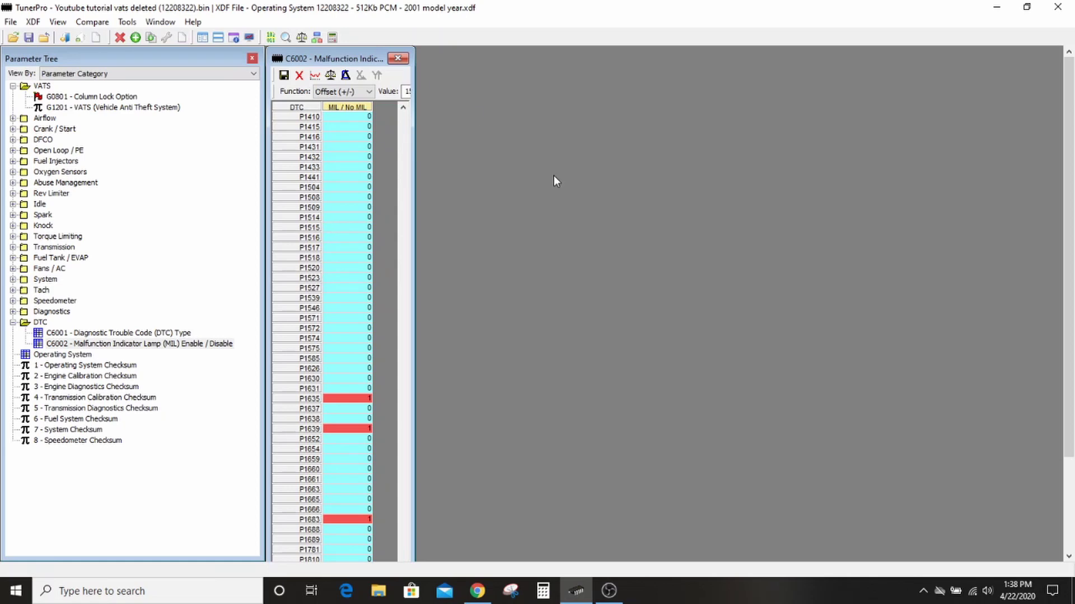
pyautogui.scroll(15, 344, 187)
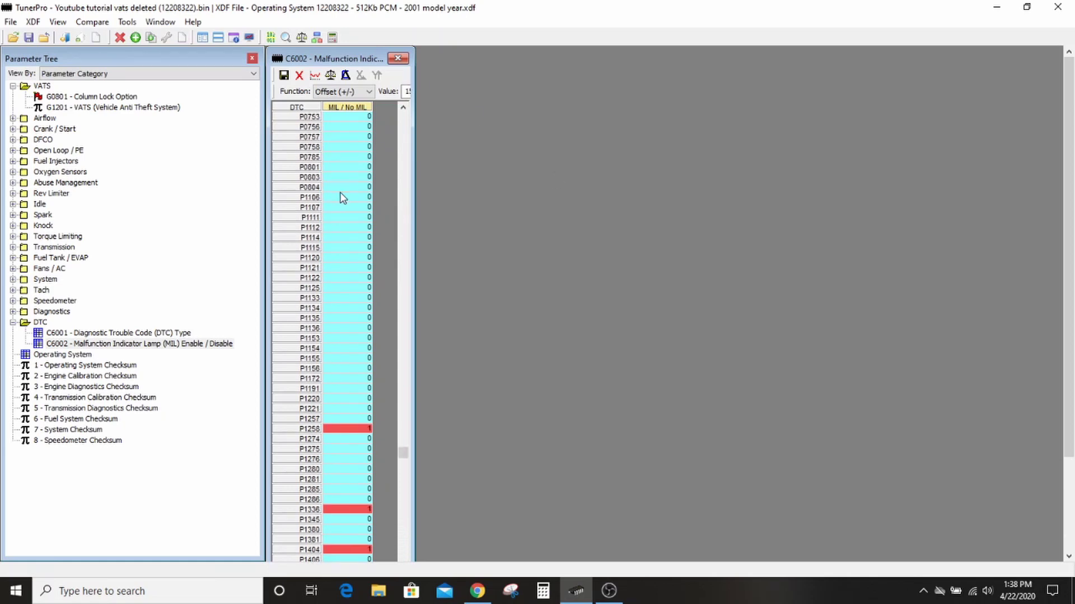
pyautogui.click(398, 59)
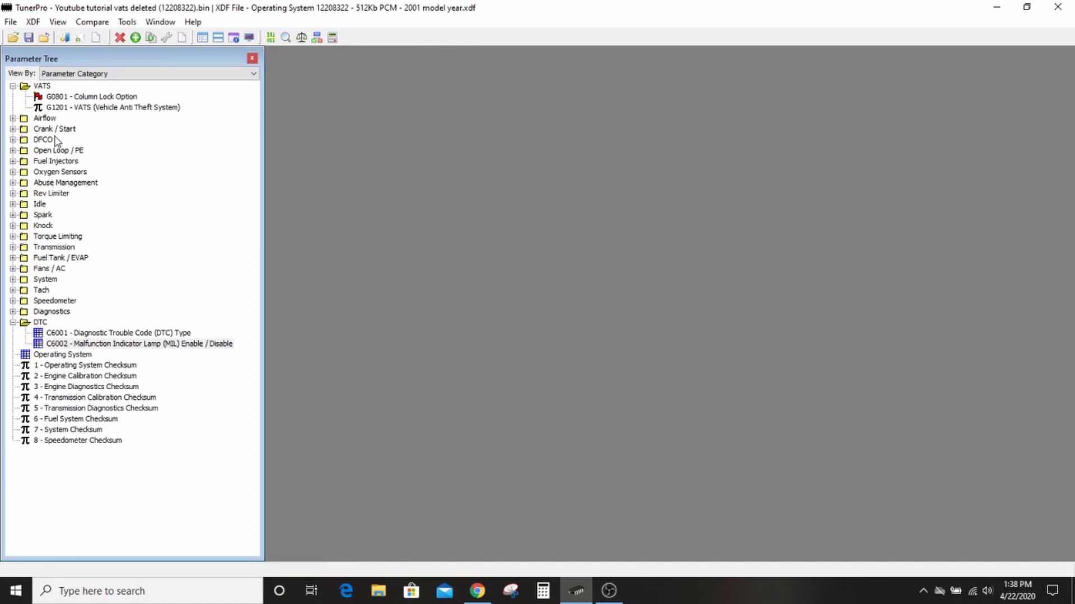
# Step: Examine the Idle category's parameters, including B4601 - Max Idle RPM in Gear, without changing anything, and collapse the category
pyautogui.click(13, 204)
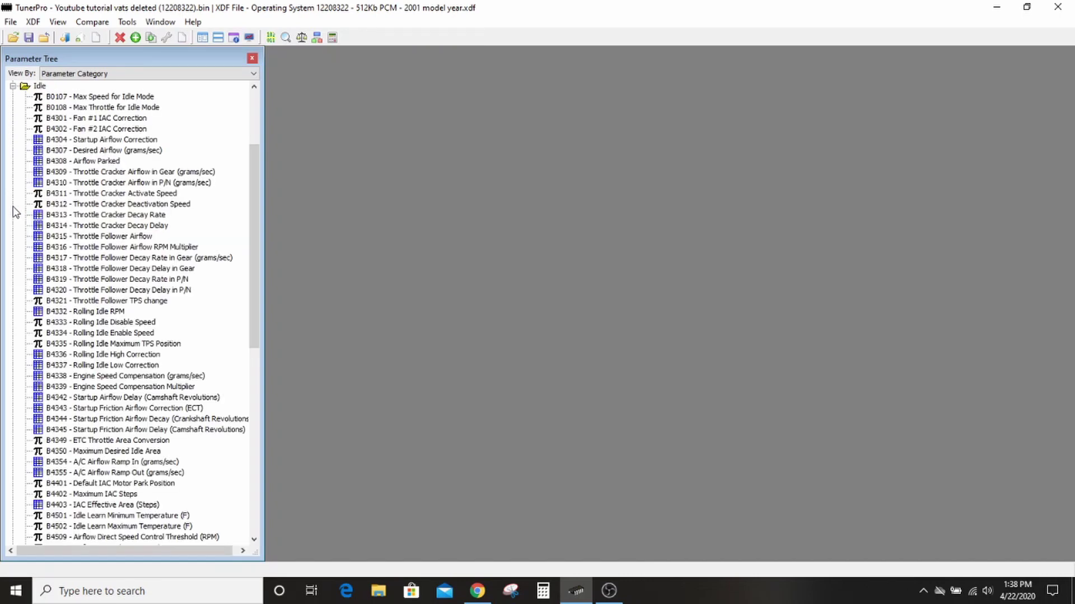
pyautogui.moveTo(124, 205)
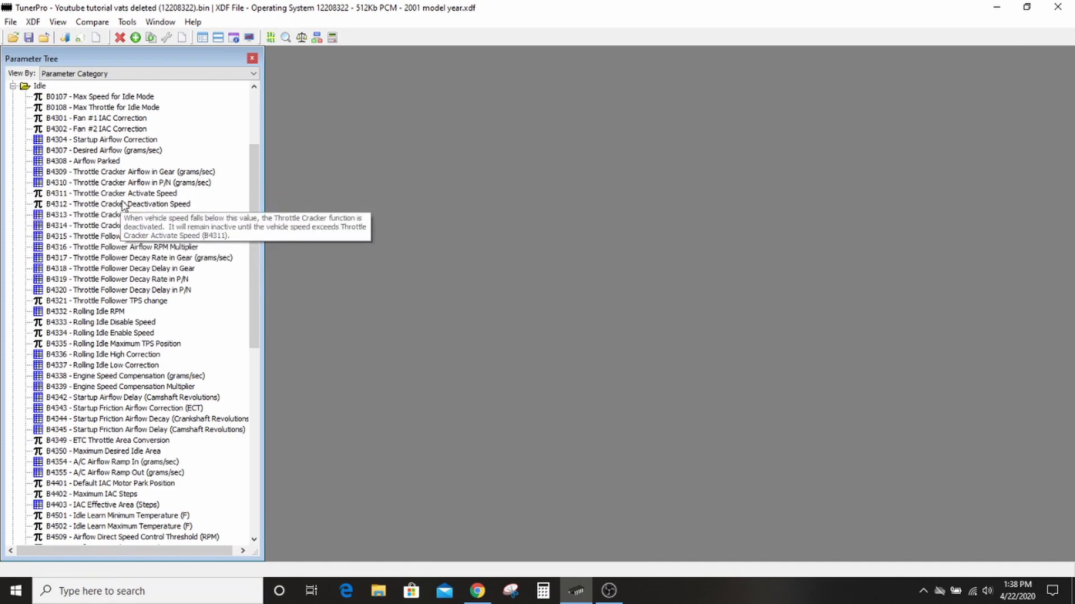
pyautogui.moveTo(169, 290)
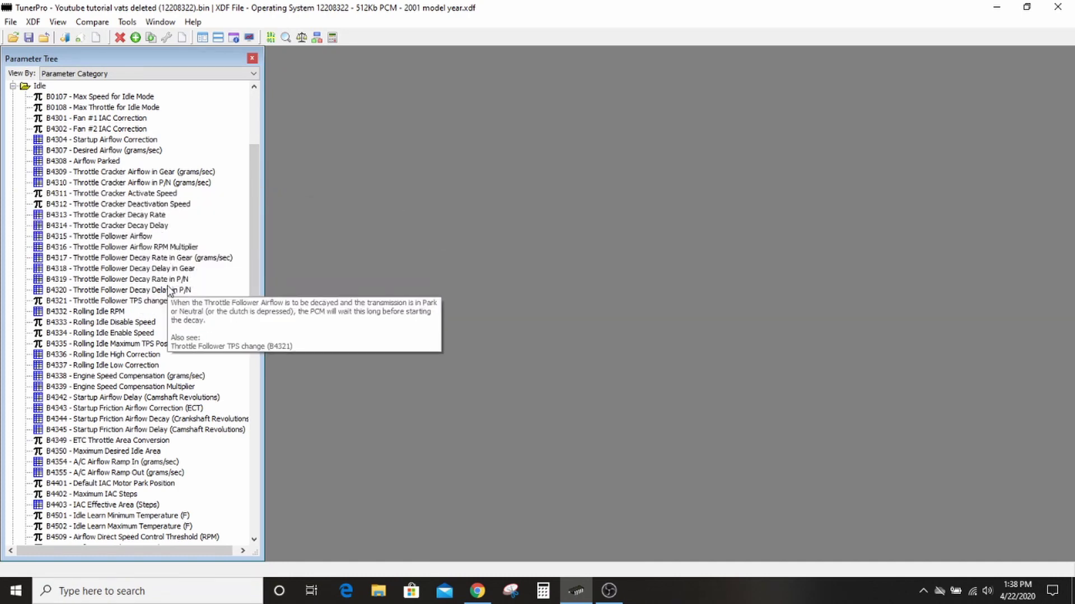
pyautogui.scroll(-7, 169, 290)
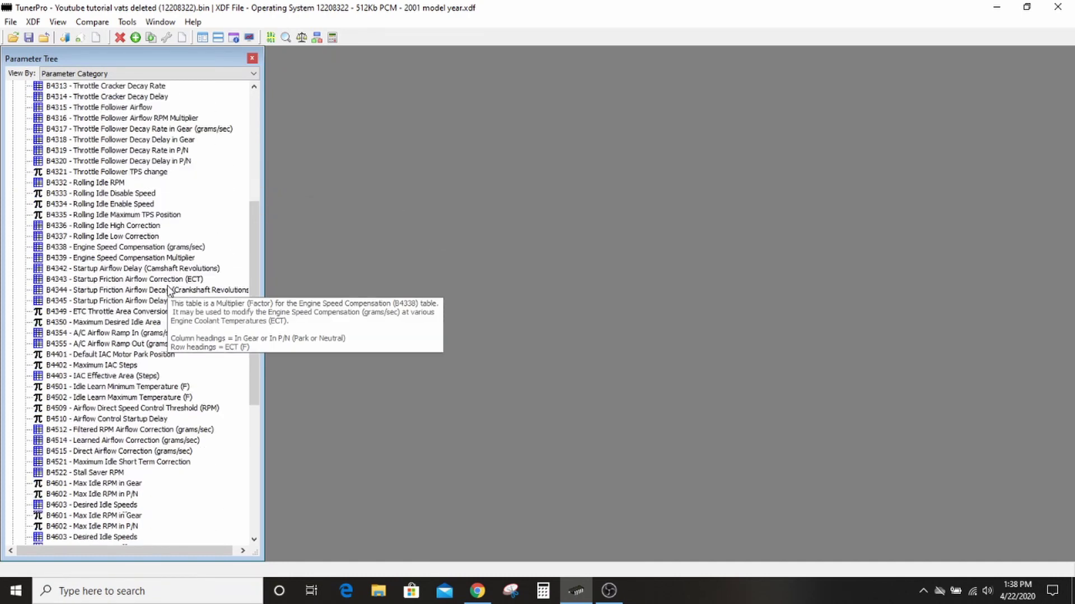
pyautogui.scroll(-1, 169, 290)
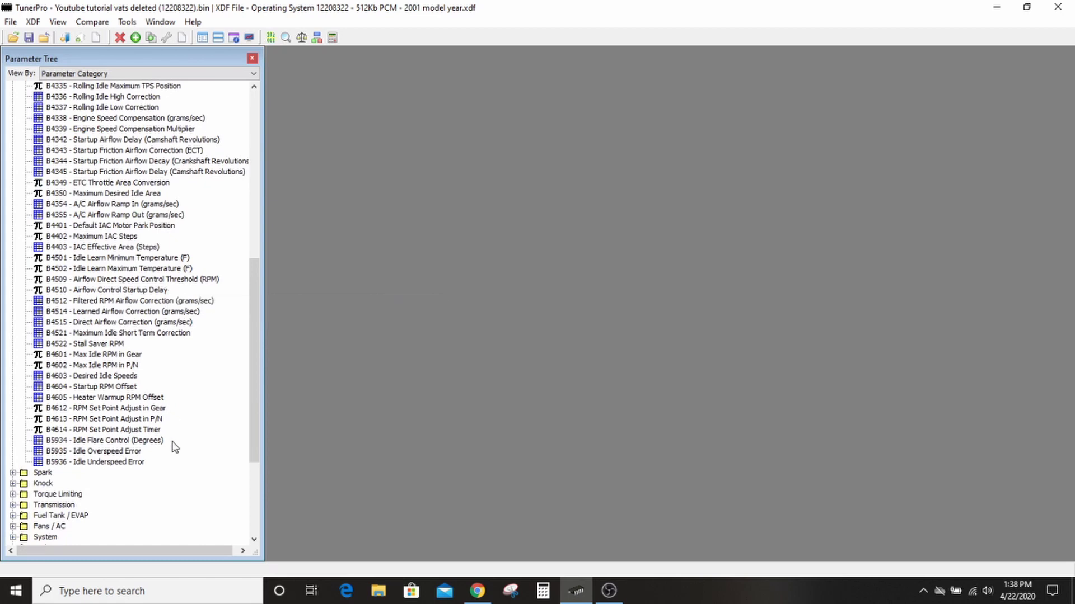
pyautogui.moveTo(113, 358)
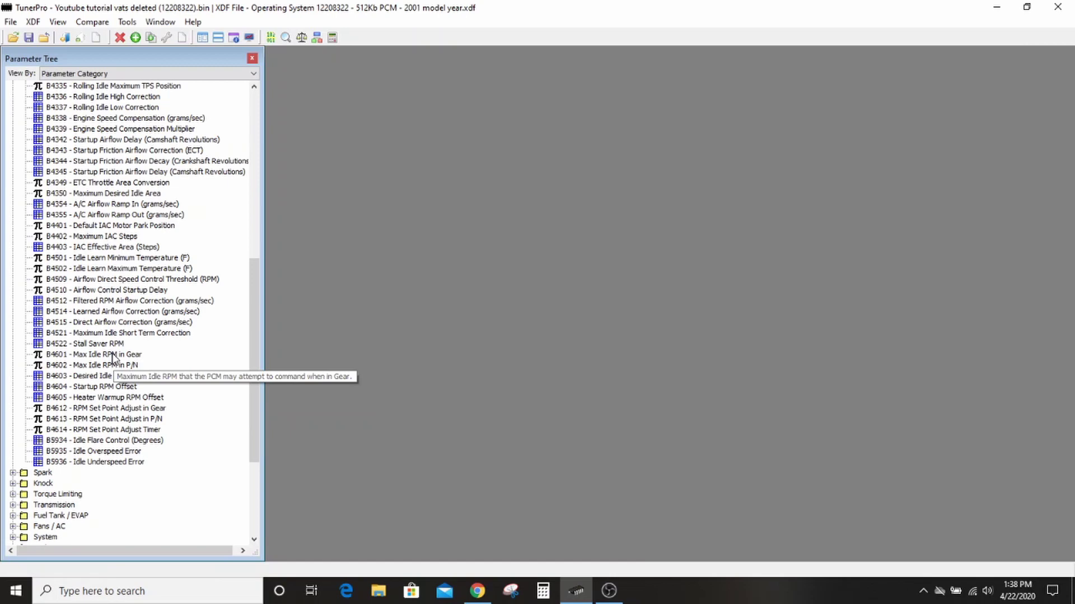
pyautogui.doubleClick(113, 356)
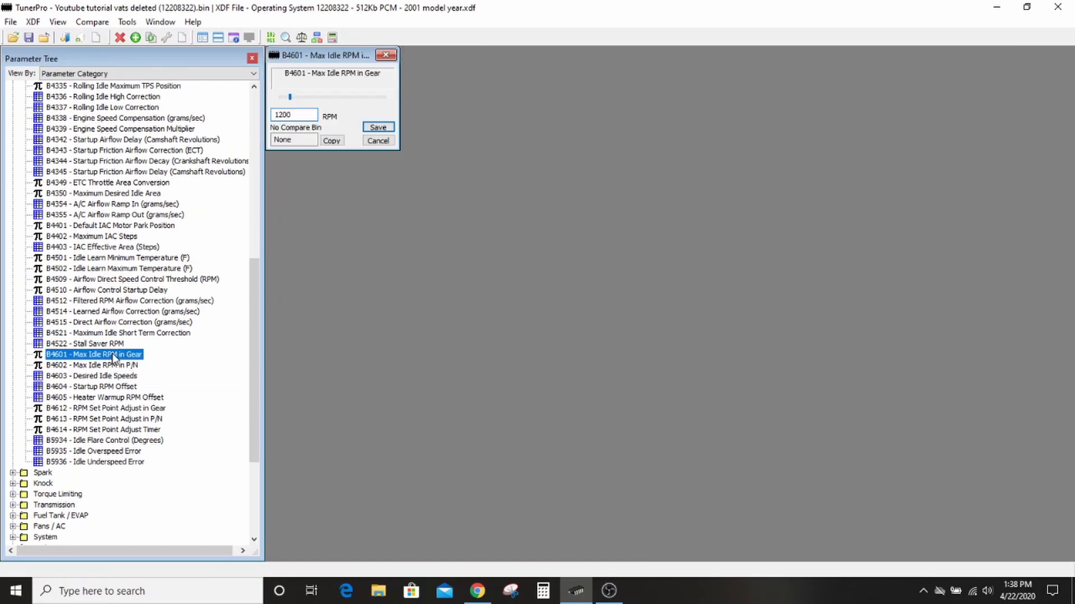
pyautogui.click(378, 141)
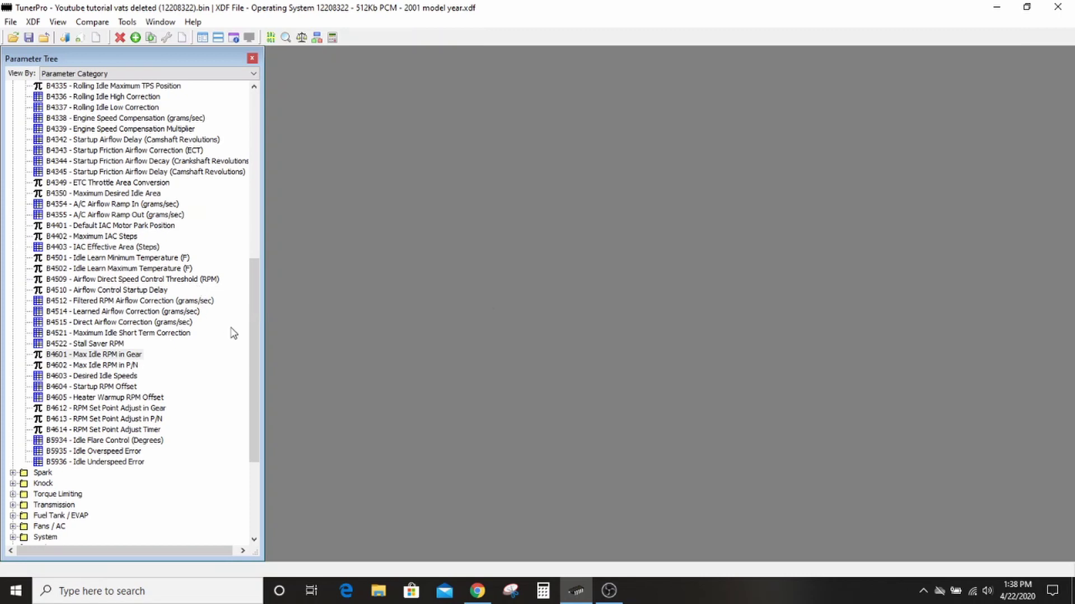
pyautogui.scroll(1, 254, 305)
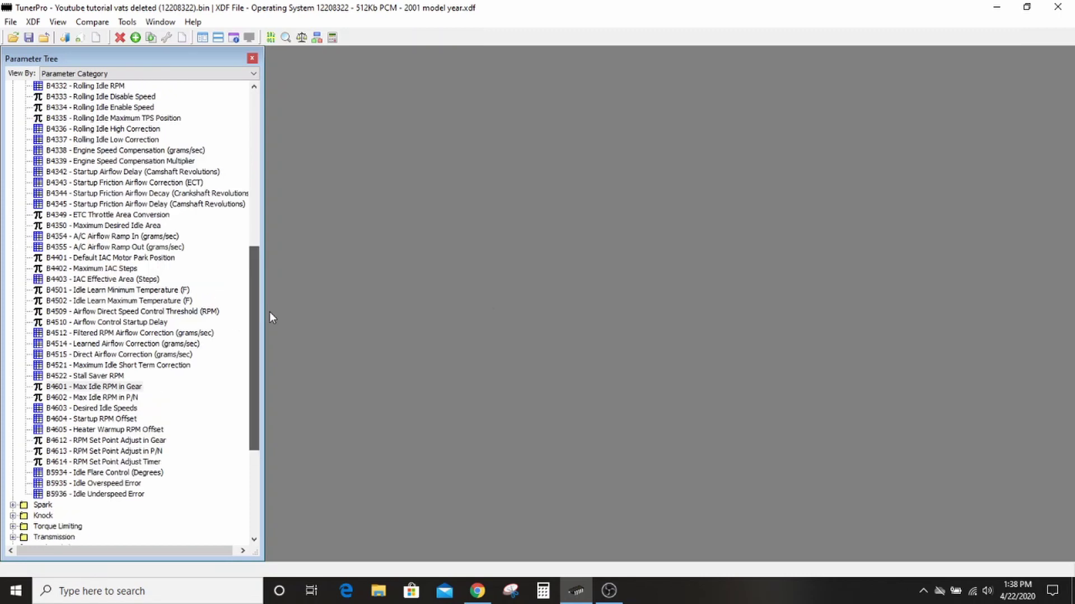
pyautogui.moveTo(270, 318); pyautogui.dragTo(283, 147)
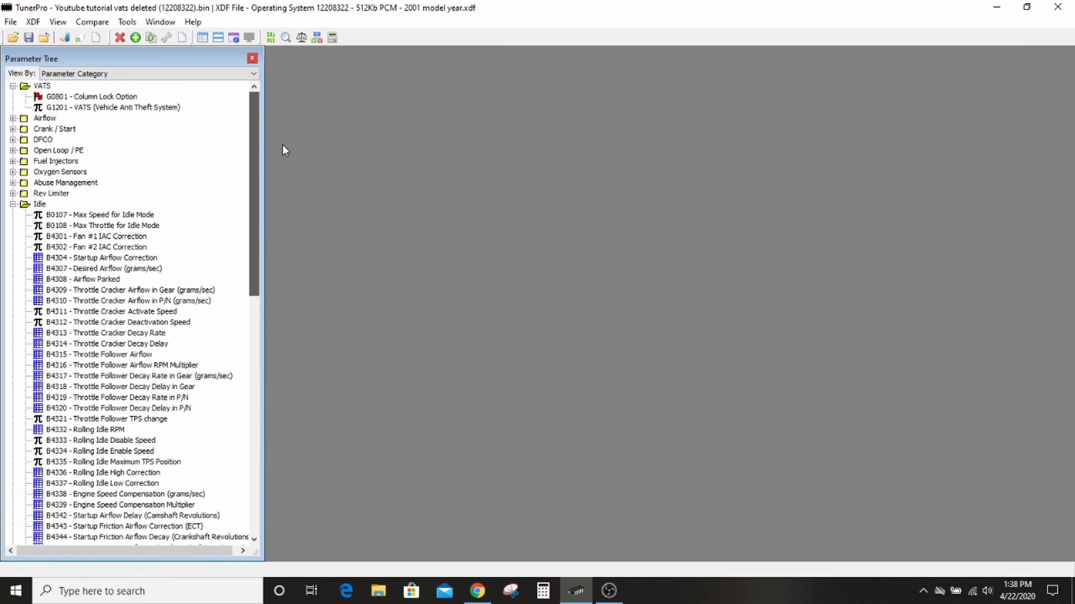
pyautogui.click(12, 204)
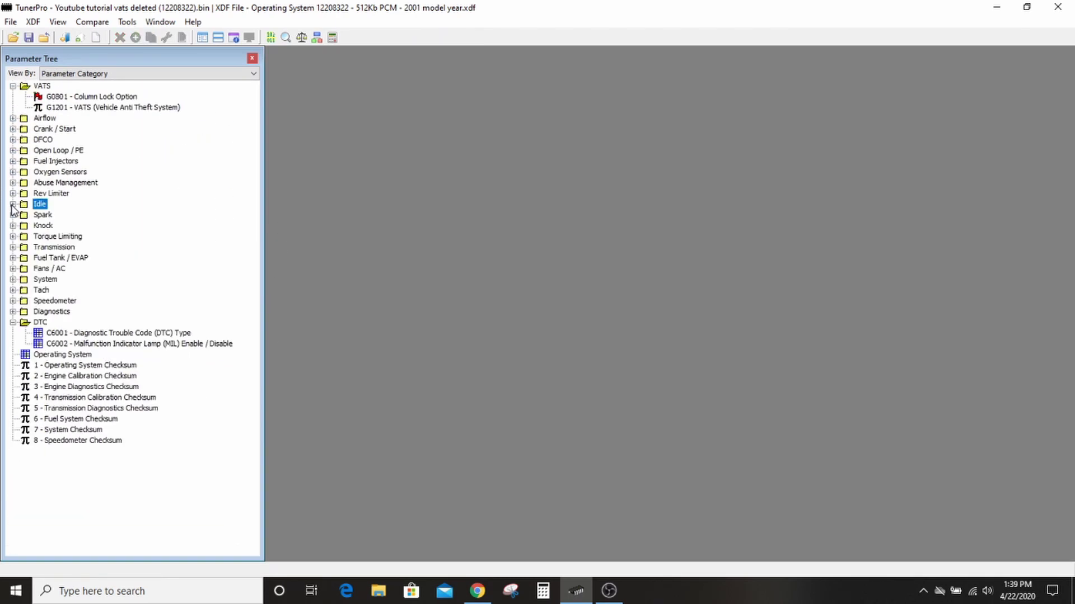
# Step: In the Airflow category, open B0101 - Main VE Table, select the 400 to 1600 columns, and review the available table functions
pyautogui.click(14, 119)
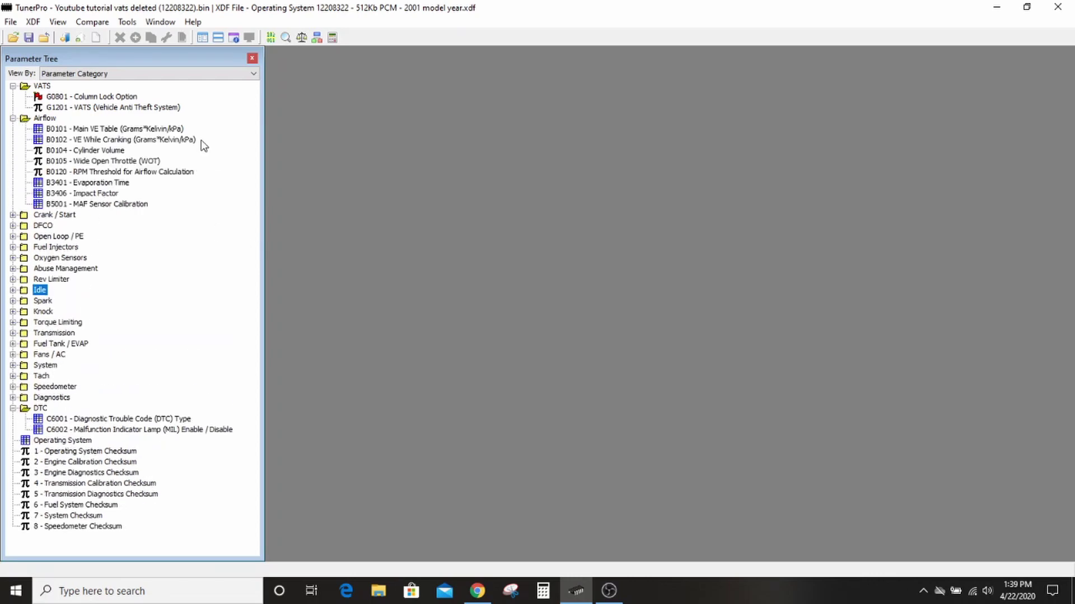
pyautogui.doubleClick(181, 130)
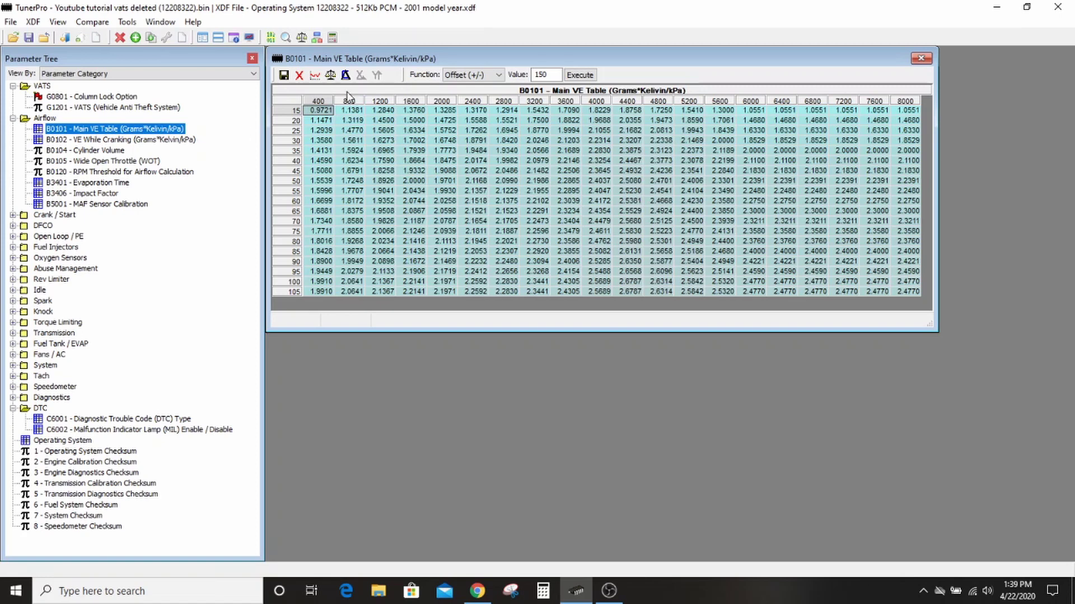
pyautogui.click(321, 100)
pyautogui.moveTo(321, 100); pyautogui.dragTo(417, 102)
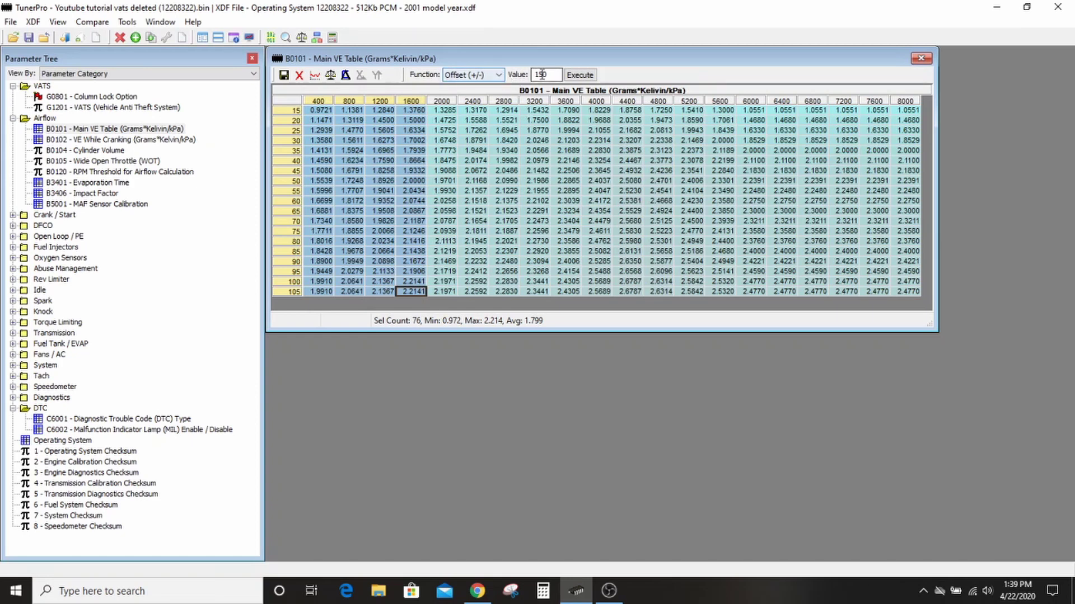
pyautogui.click(500, 75)
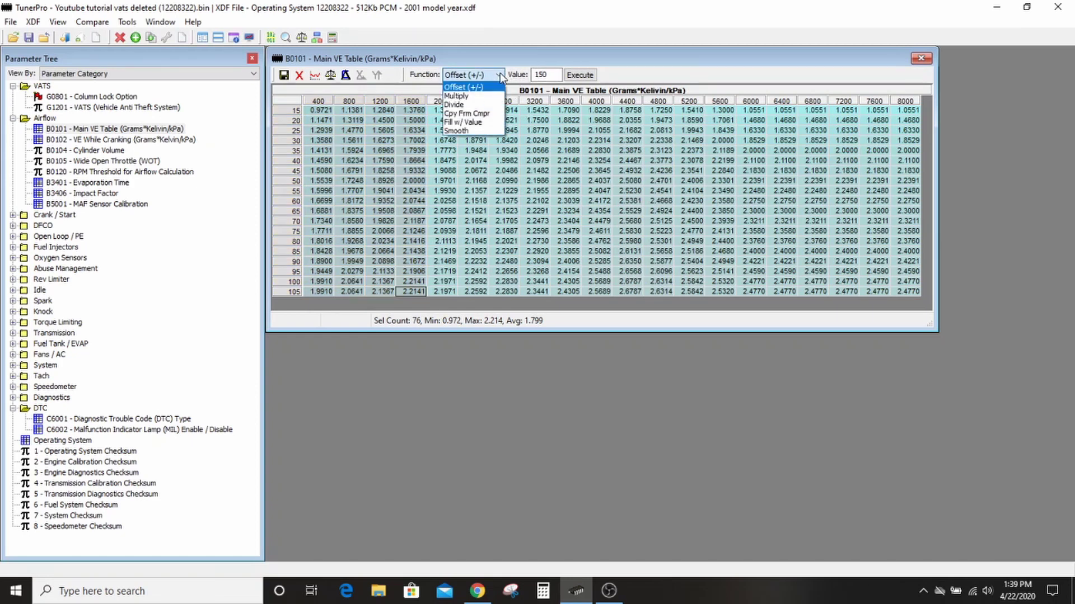
pyautogui.click(659, 76)
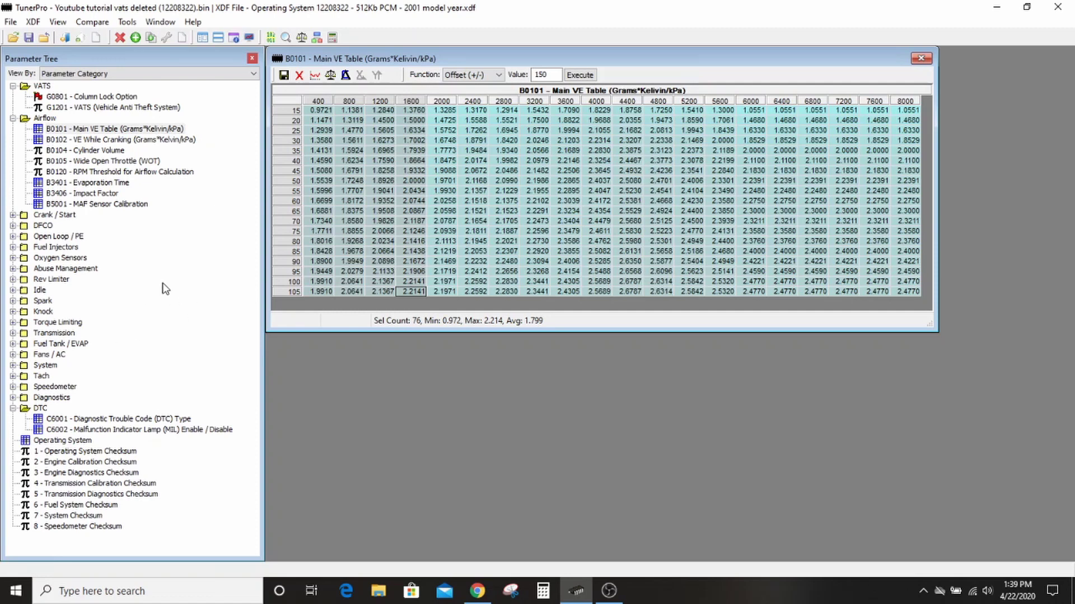
pyautogui.click(13, 119)
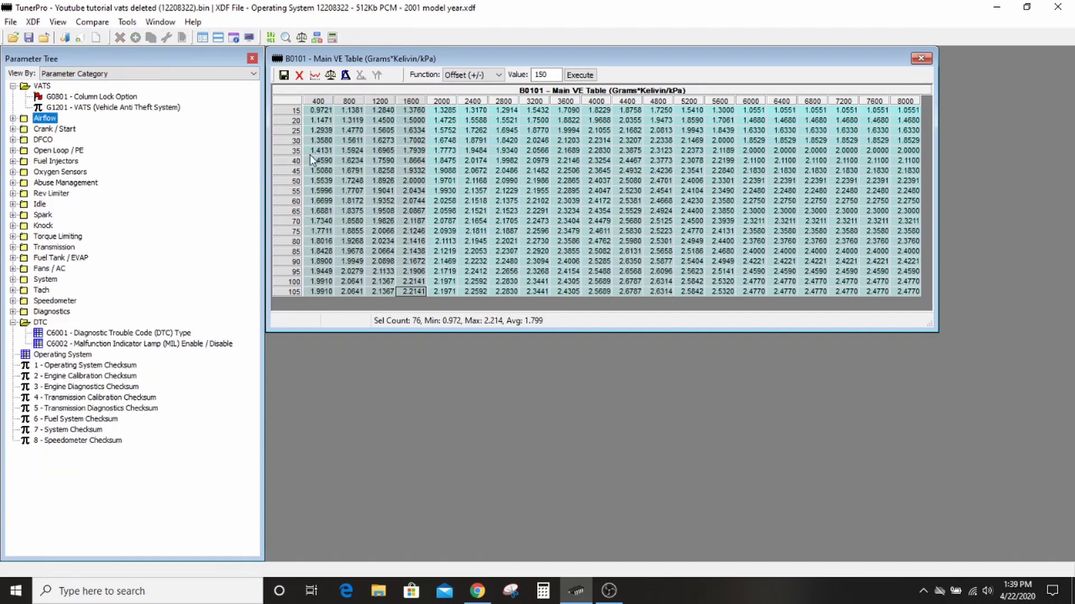
pyautogui.moveTo(162, 339)
# Step: Save the bin again as "Youtube tutorial vats deleted (12208322)" in Downloads, replacing the existing file
pyautogui.click(10, 22)
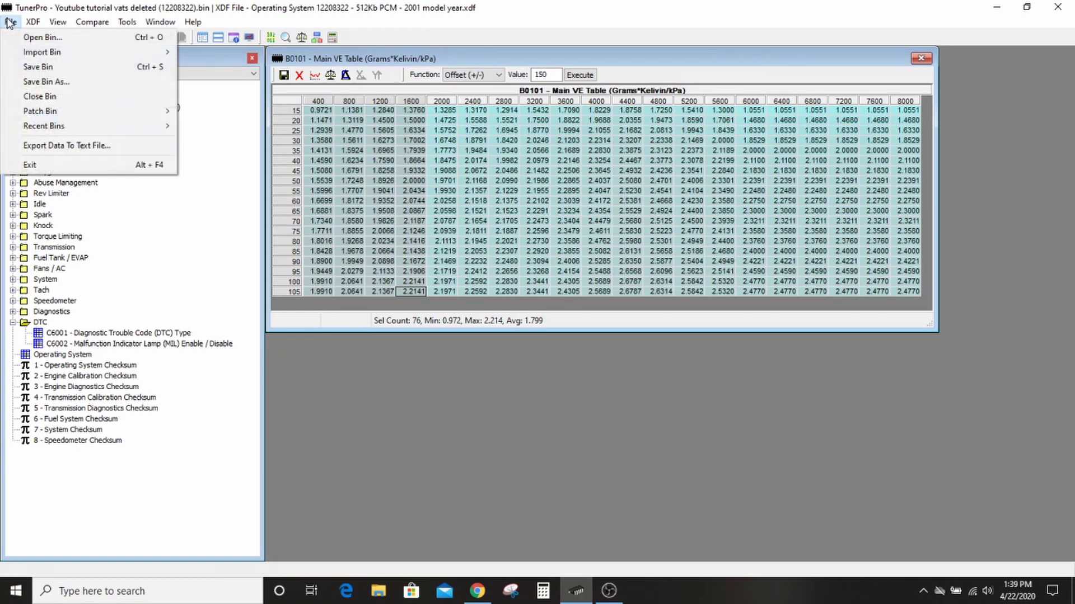
pyautogui.click(44, 82)
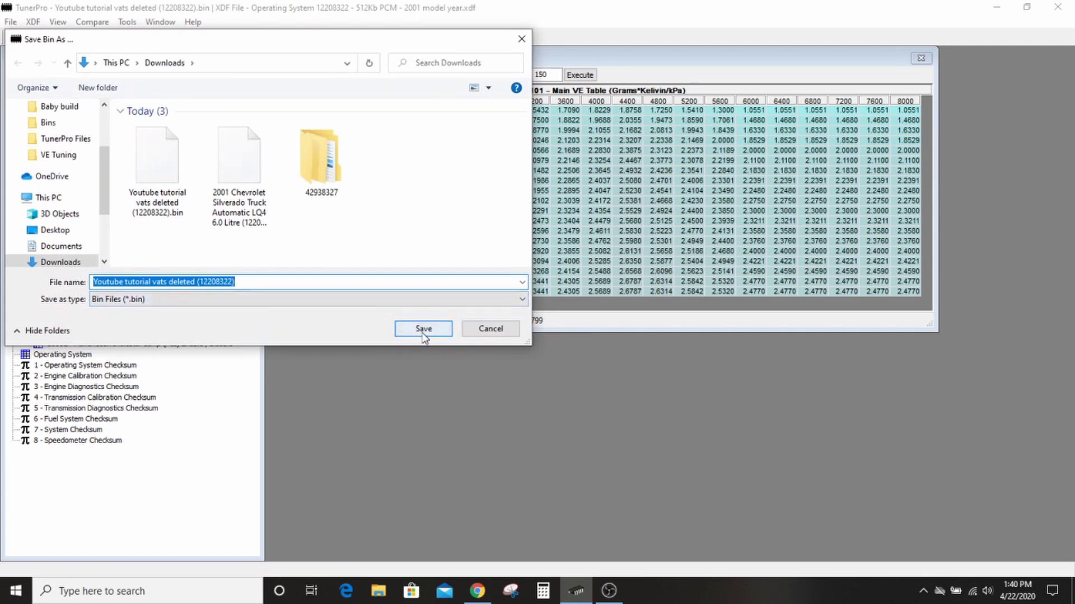
pyautogui.click(422, 330)
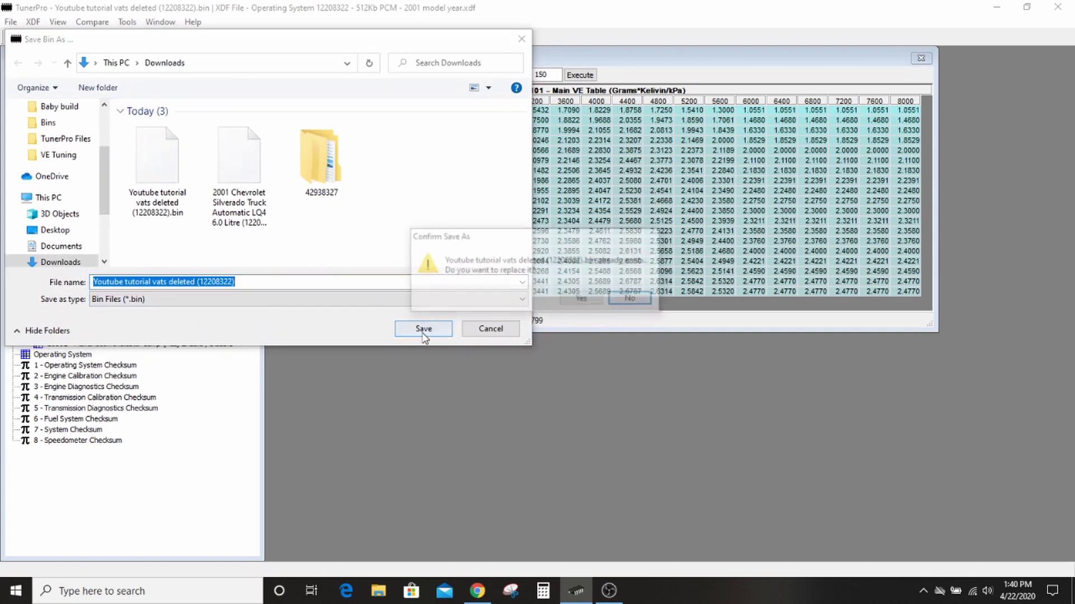
pyautogui.click(582, 299)
pyautogui.moveTo(600, 576)
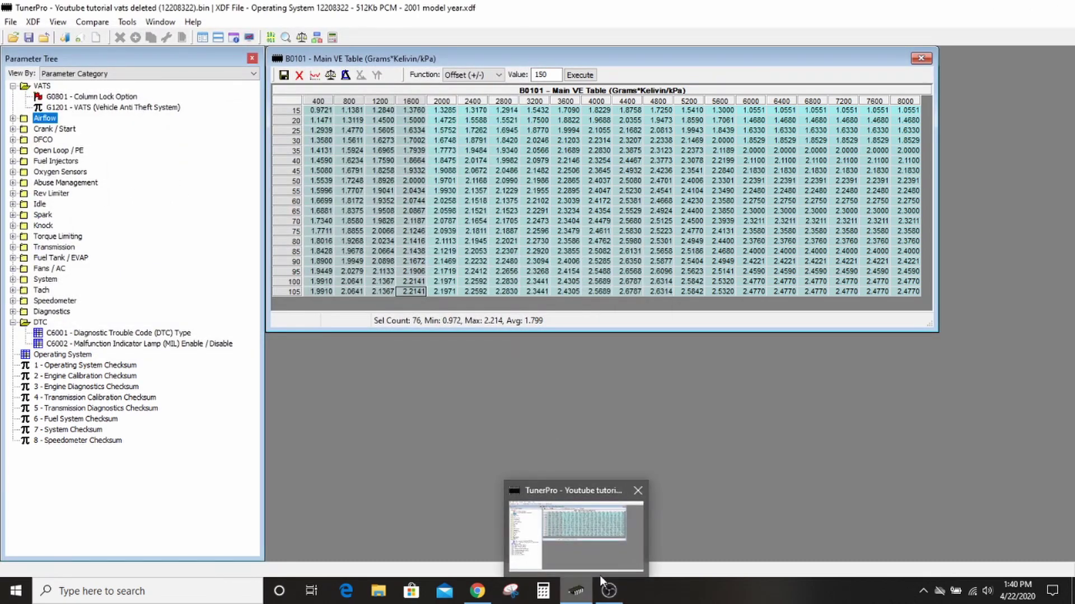